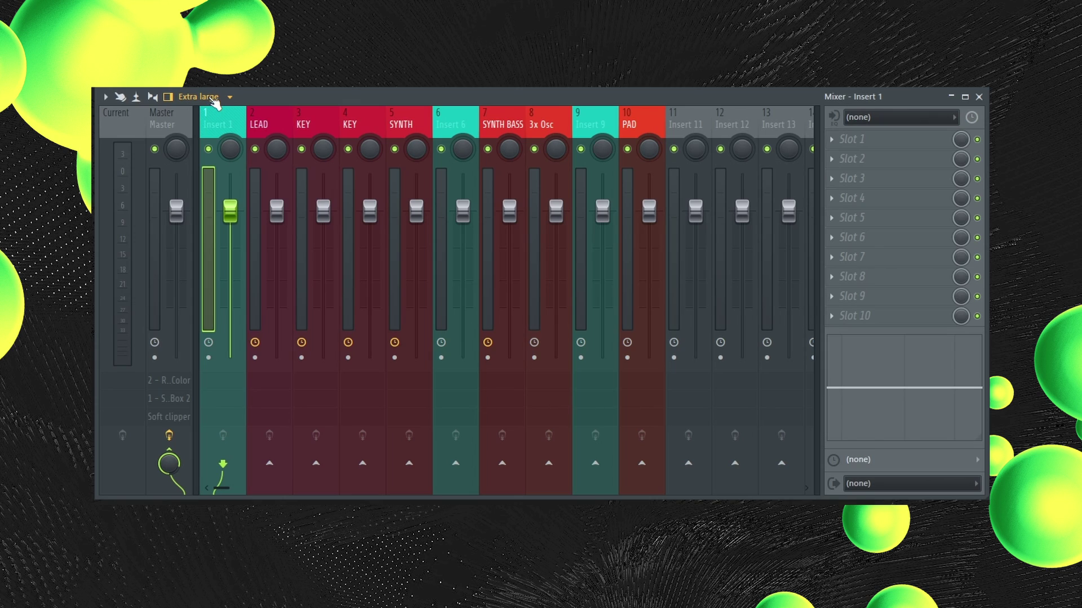
Switch the mixer to the Compact alt layout
left_click(214, 100)
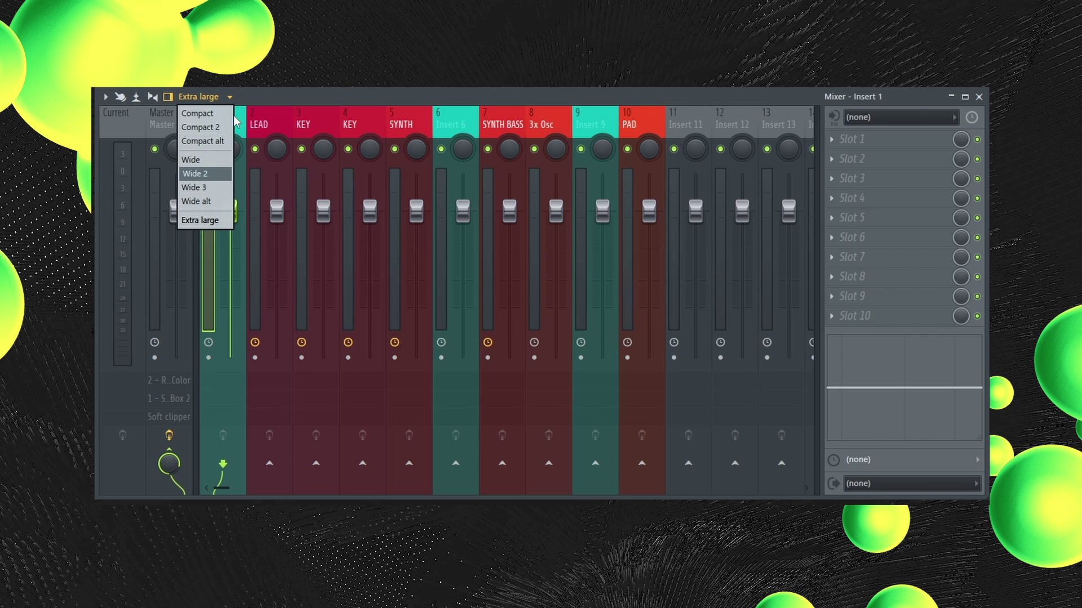
left_click(203, 141)
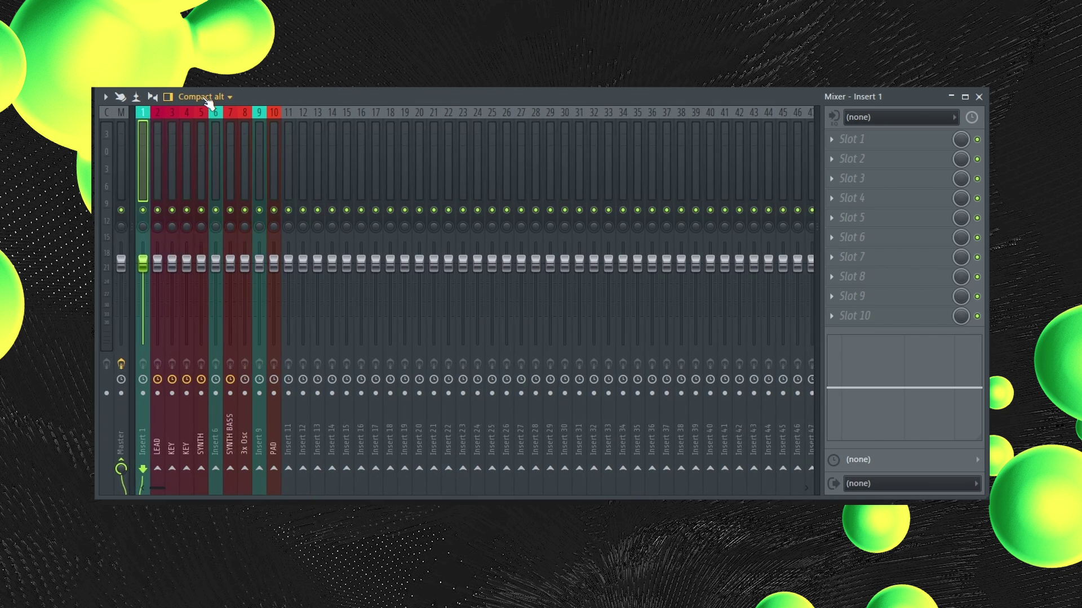
scroll(208, 102, "up", 4)
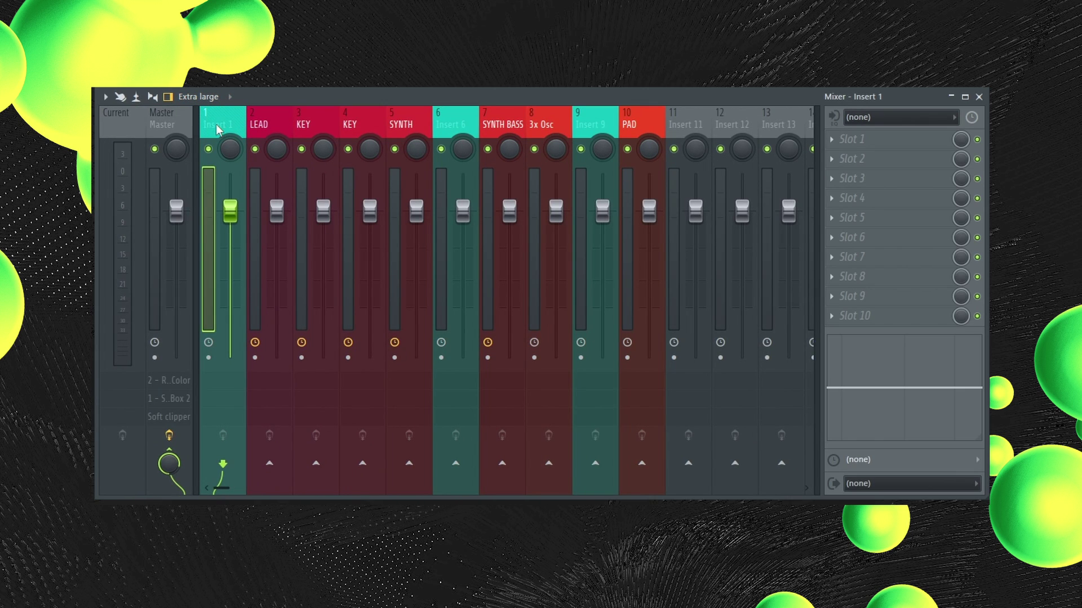
Cycle the insert effects panel through hidden and left, ending on the right side
left_click(168, 97)
left_click(168, 98)
left_click(169, 98)
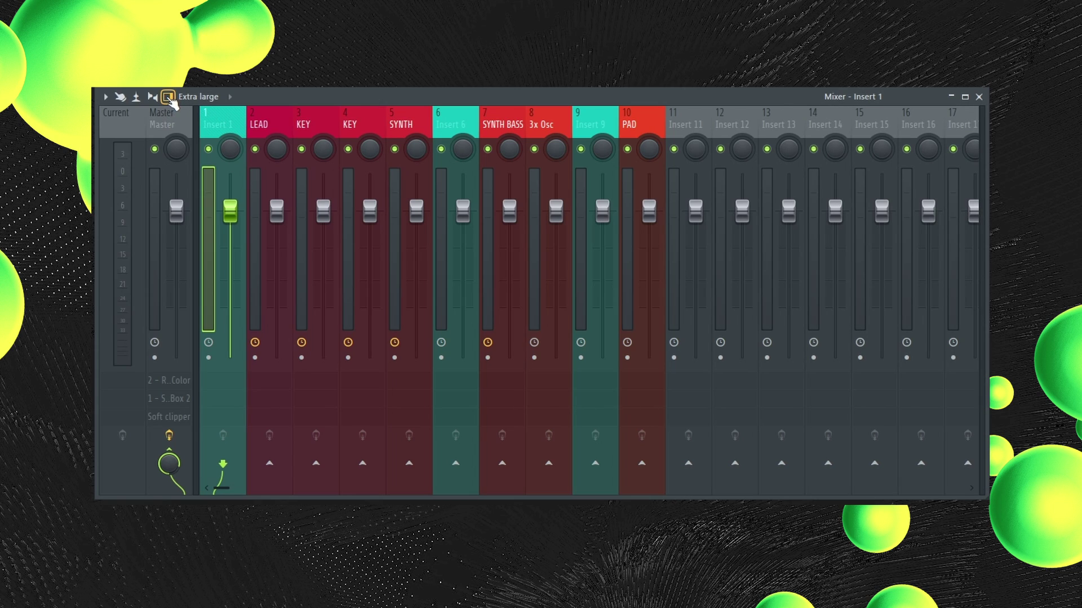
left_click(168, 97)
left_click(168, 98)
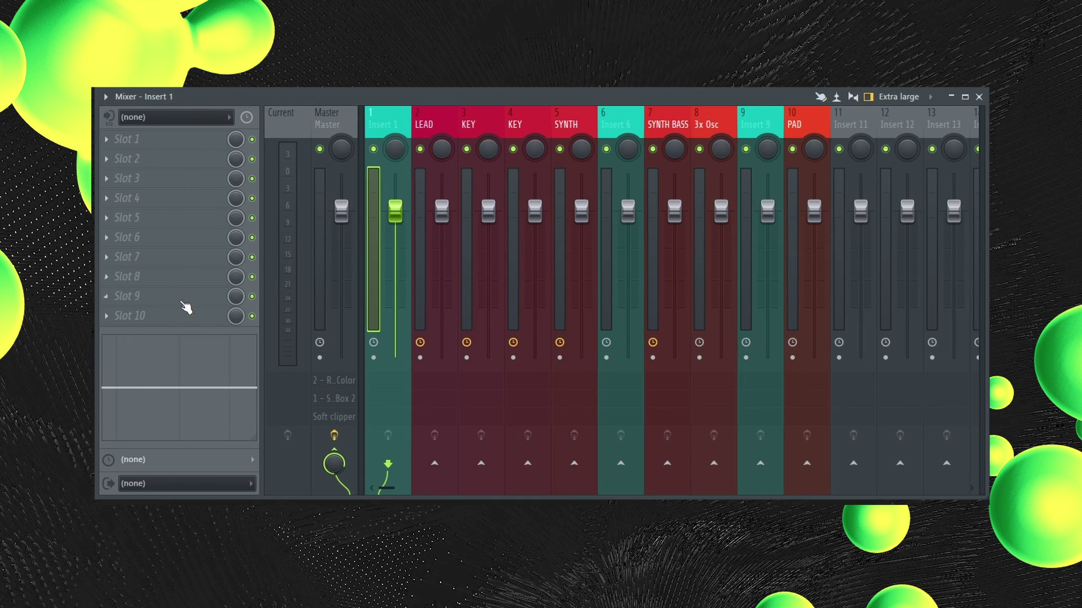
left_click(868, 97)
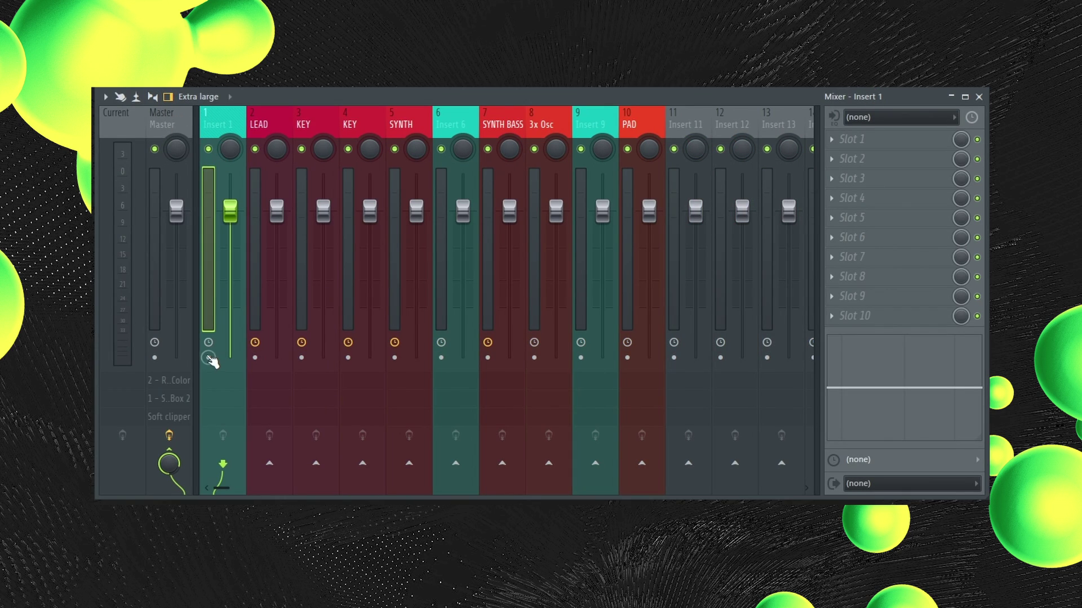
Show stereo separation and pan knobs, nudge and reset Insert 1's separation, and play briefly
left_click(157, 99)
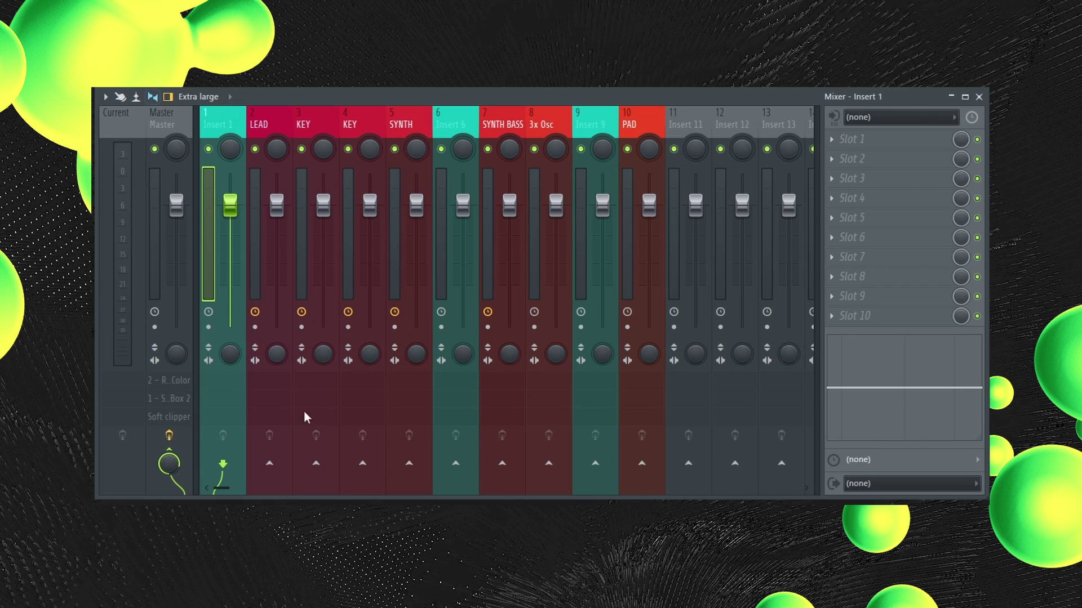
left_click_drag(230, 356, 230, 344)
right_click(231, 356)
left_click(233, 364)
key("space")
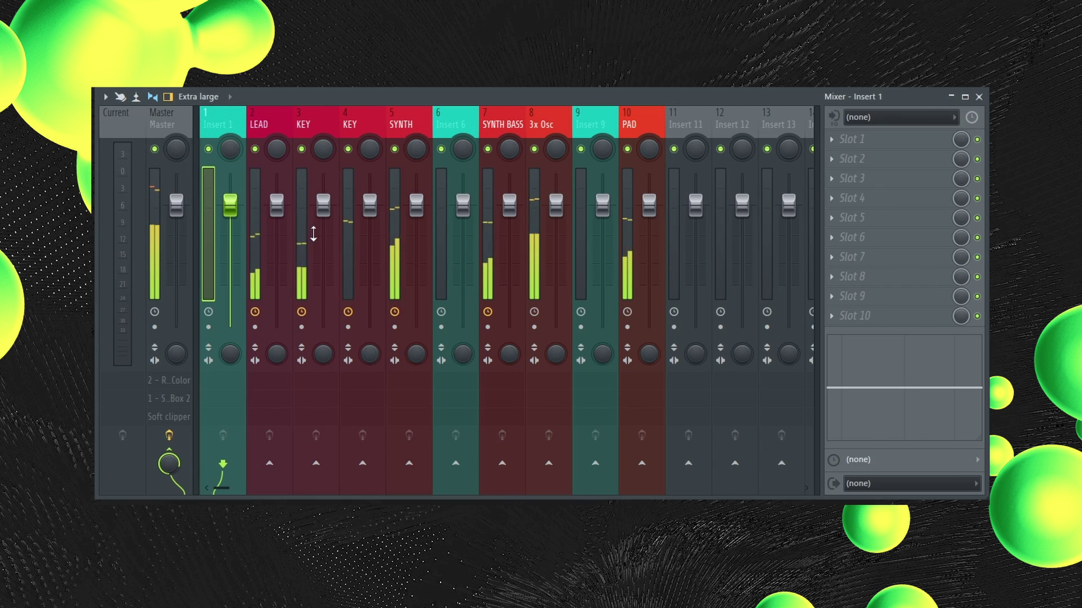
key("space")
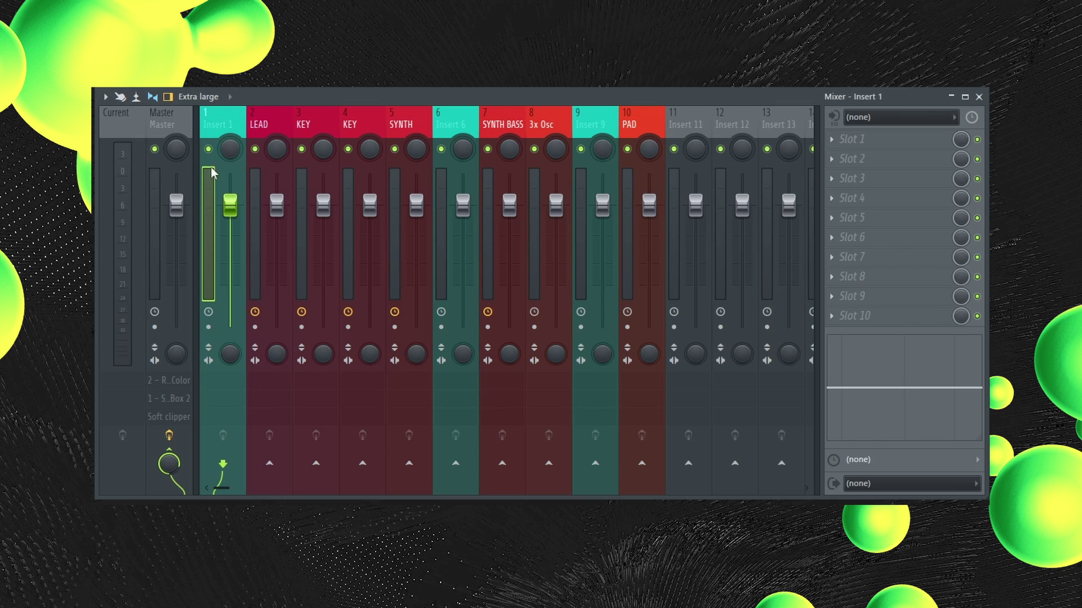
left_click(105, 96)
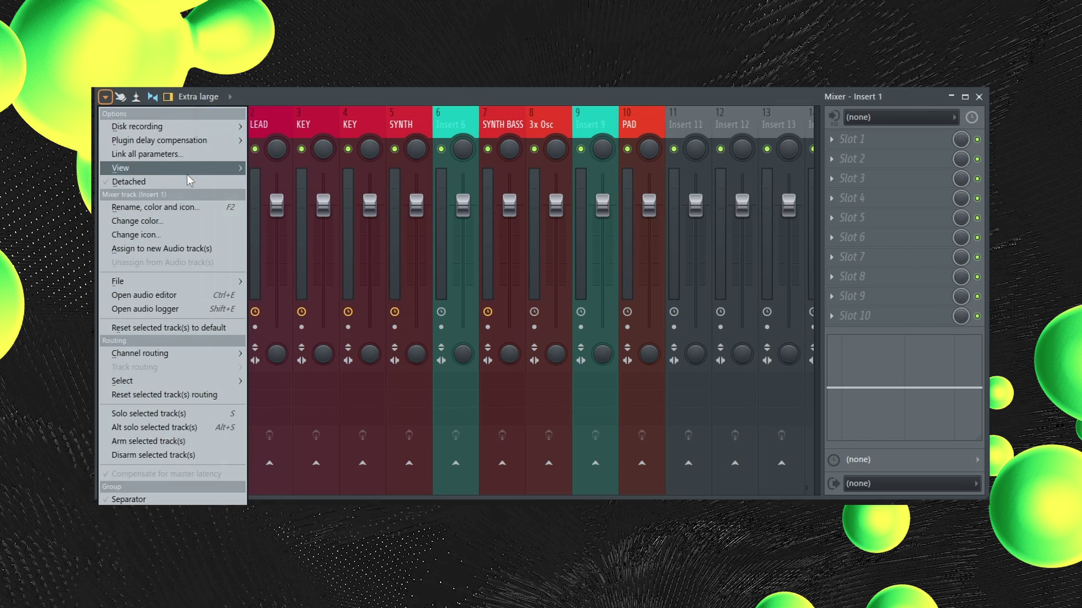
Look through the mixer options View submenu, including Colorful mixer, then close the menu
mouse_move(193, 173)
mouse_move(297, 254)
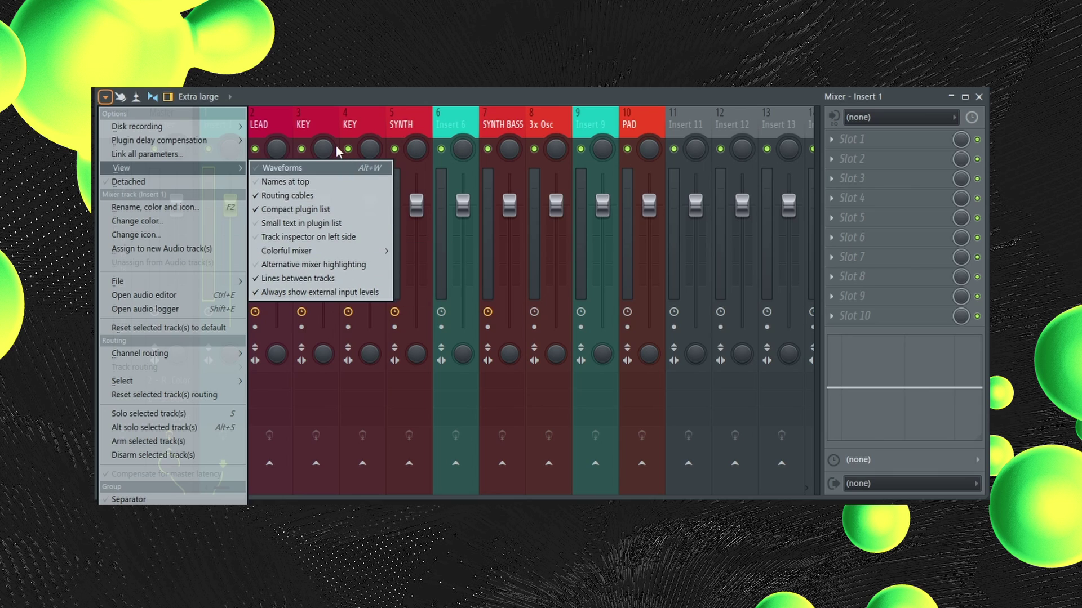
left_click(314, 99)
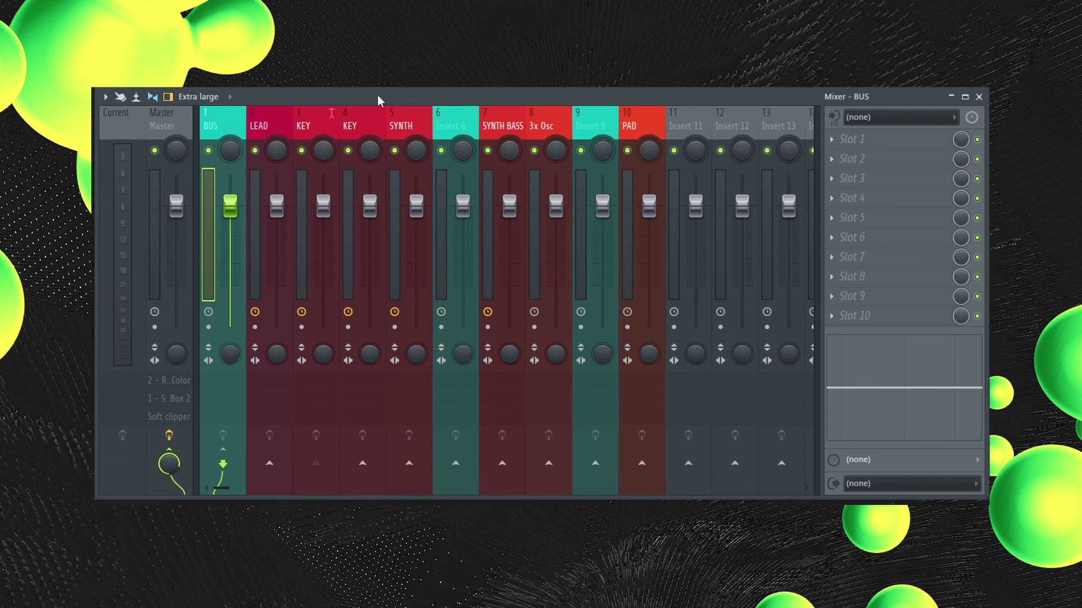
Try selecting combinations of the KEY, SYNTH, LEAD, 3x Osc, PAD and other tracks
left_click(331, 138)
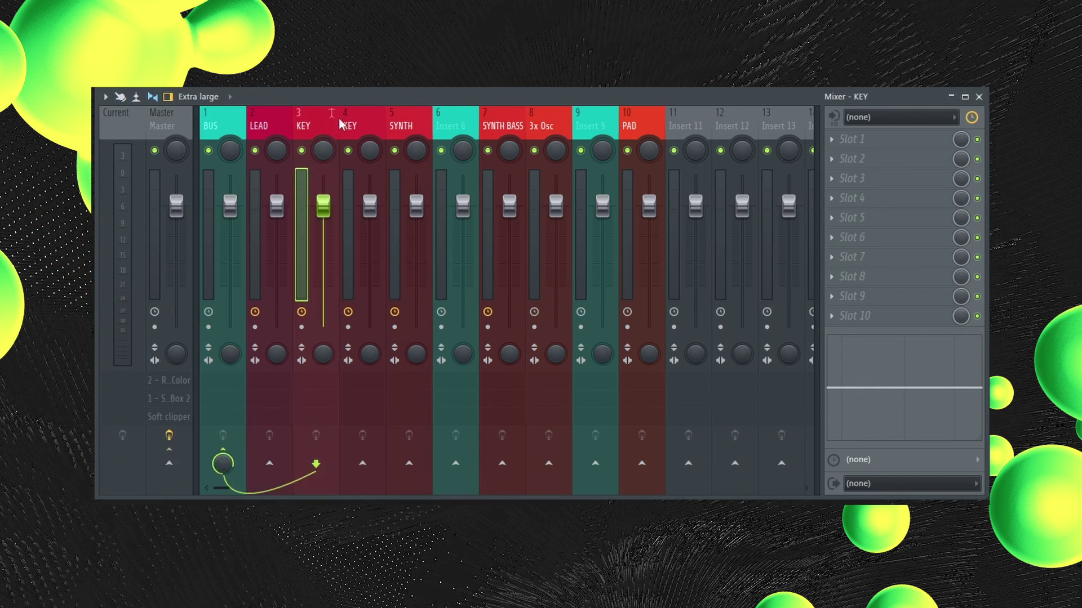
left_click(360, 124)
left_click(401, 127)
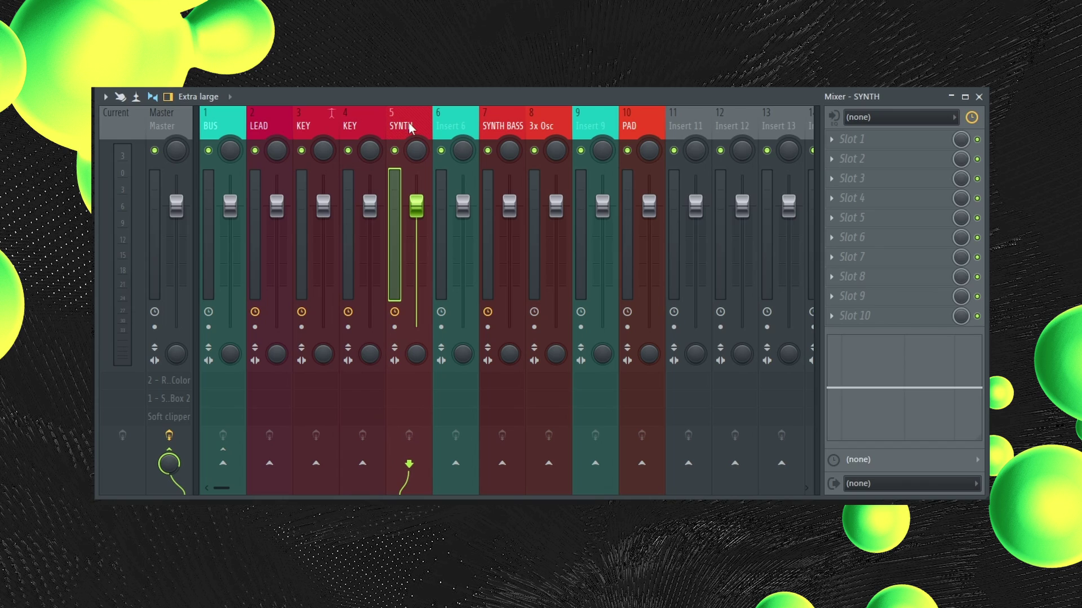
left_click(363, 128, "ctrl")
left_click(303, 131, "ctrl")
left_click(256, 133, "ctrl")
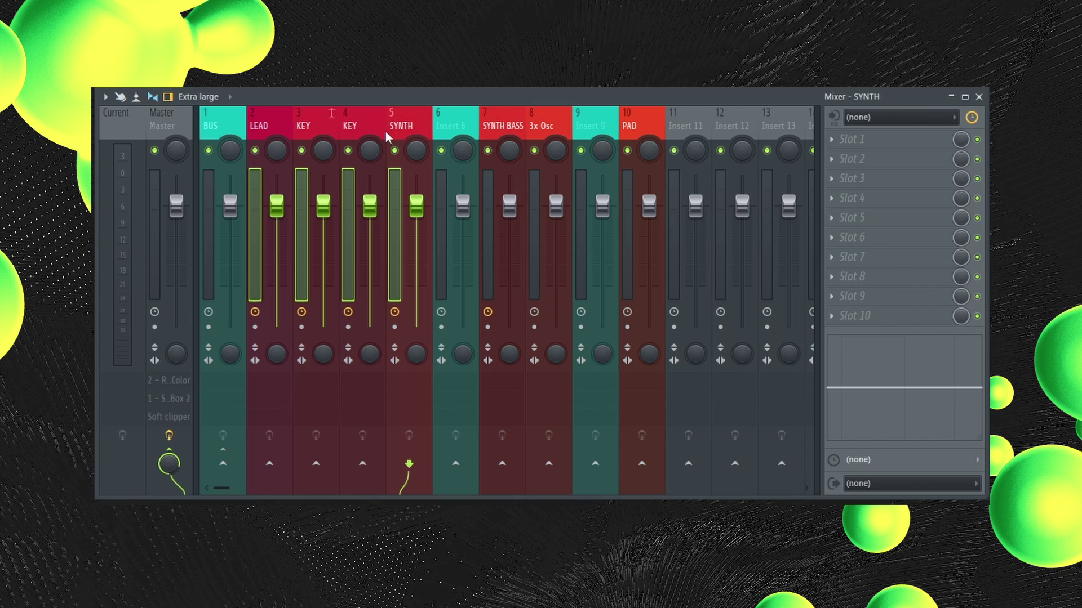
left_click(302, 129)
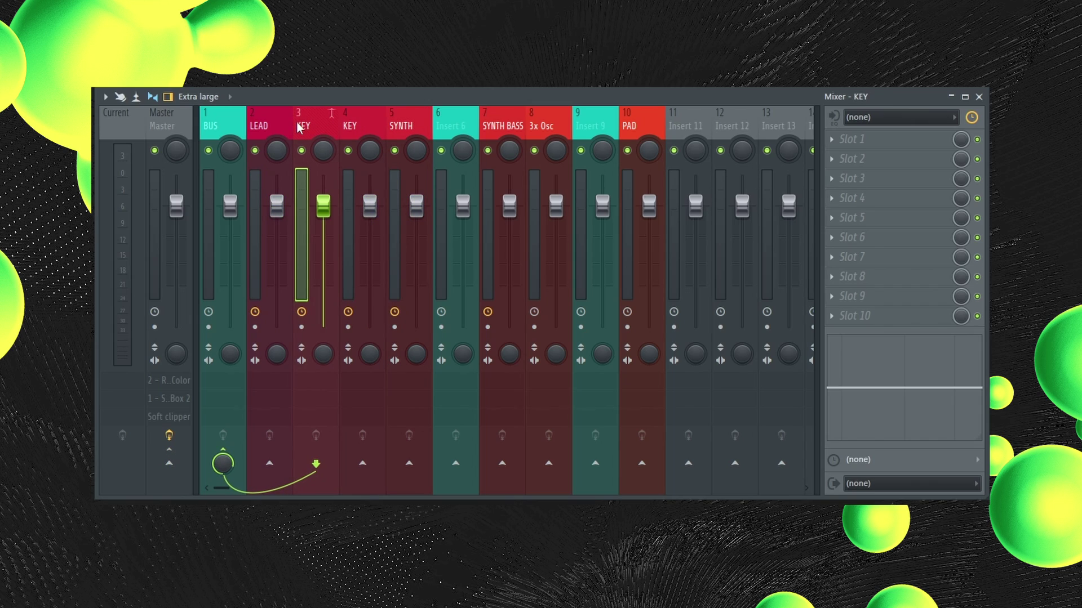
left_click(283, 123, "ctrl")
left_click(450, 127, "ctrl")
left_click(544, 127, "ctrl")
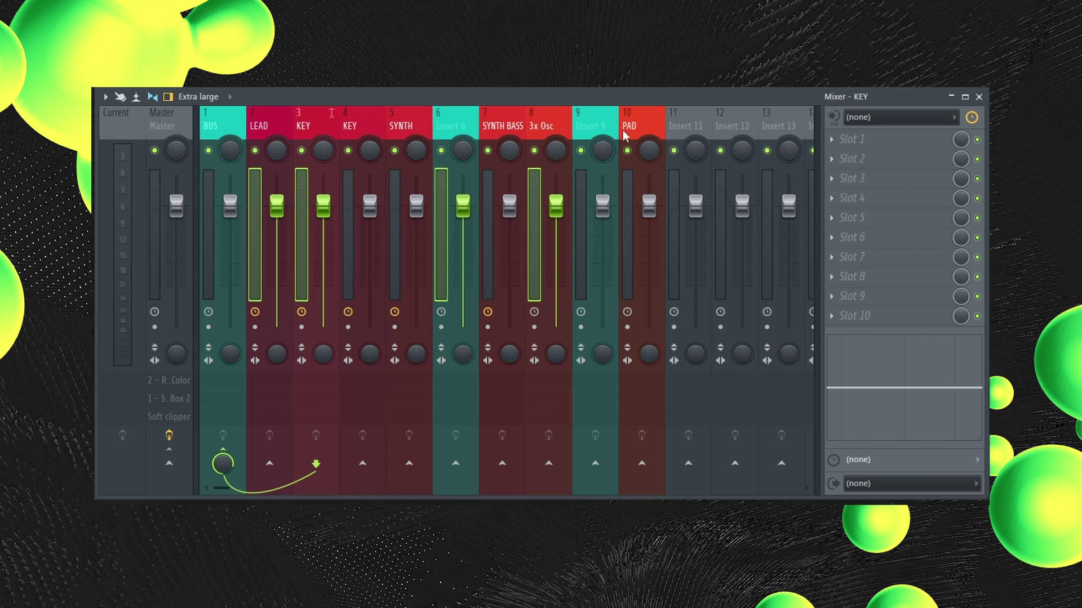
left_click(640, 126, "ctrl")
left_click(678, 126, "ctrl")
Select SYNTH, both KEY tracks, LEAD and BUS together and bring up their track menu
left_click(645, 127)
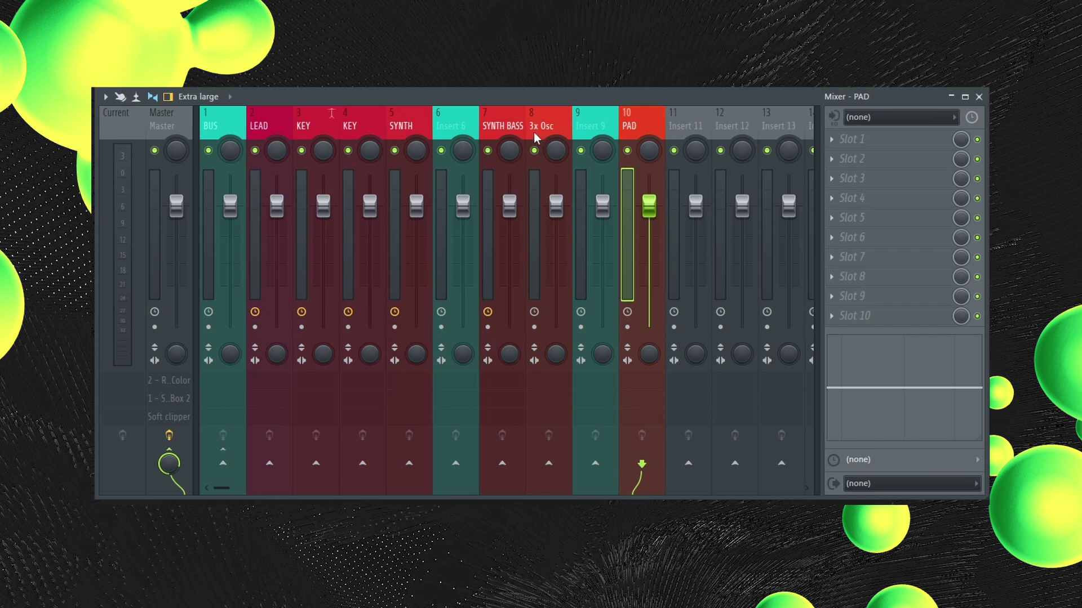
left_click(542, 126)
left_click(411, 130)
left_click(360, 127)
left_click(262, 129)
left_click(350, 159)
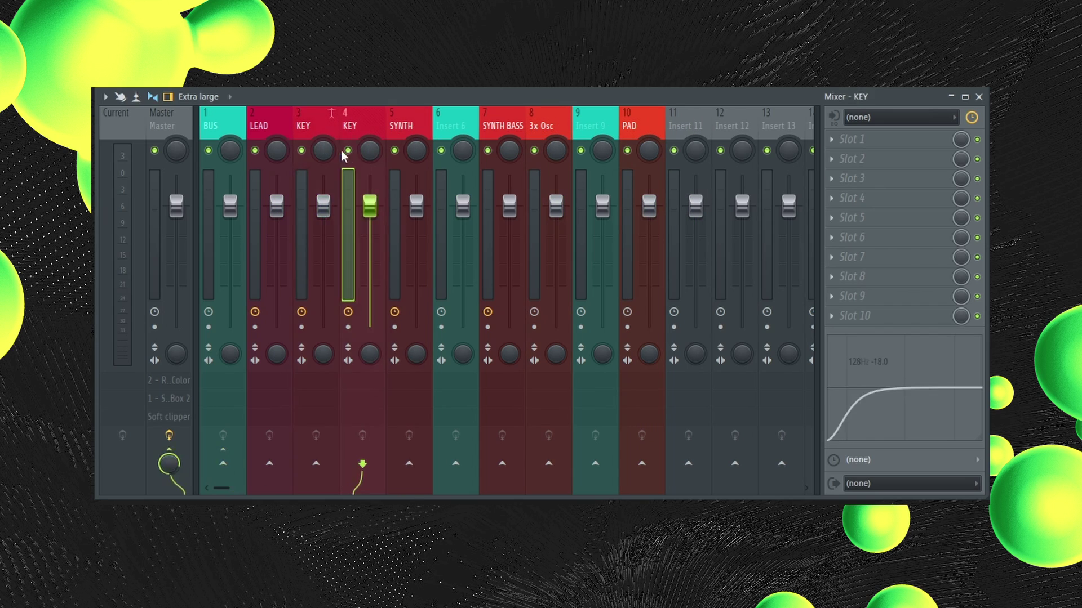
left_click(303, 156)
left_click(313, 157)
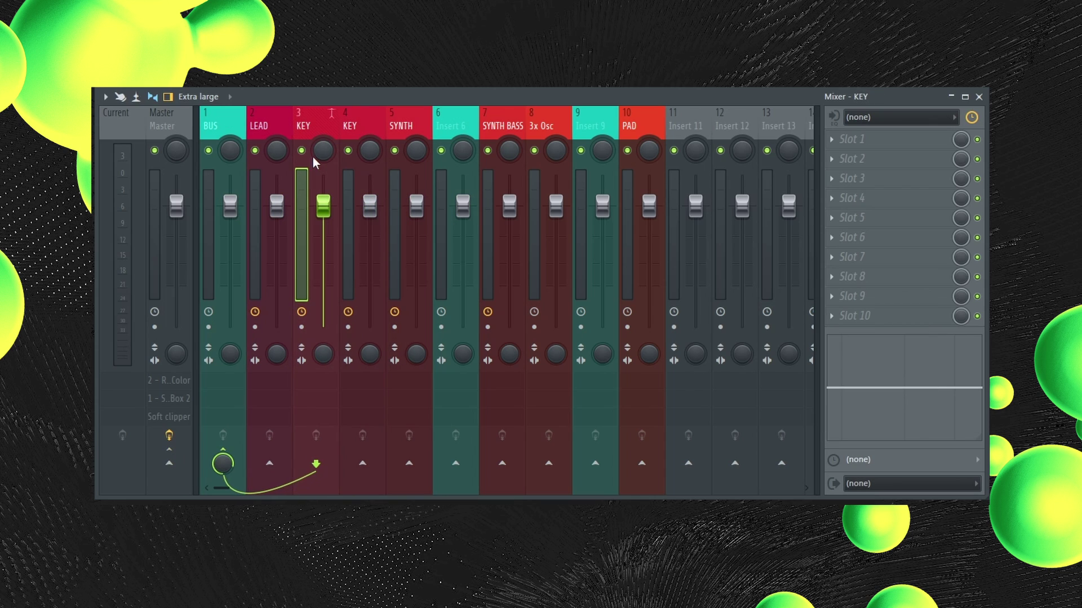
left_click(407, 125)
left_click_drag(407, 125, 220, 125)
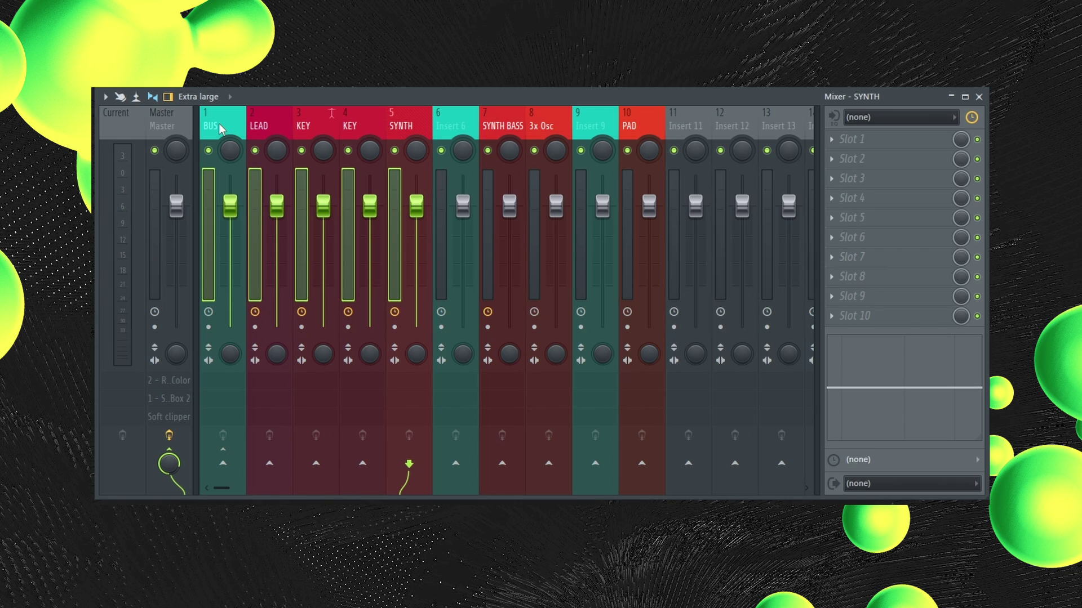
right_click(219, 124)
Route LEAD, both KEY tracks and SYNTH only into BUS, then check each track's routing
mouse_move(306, 291)
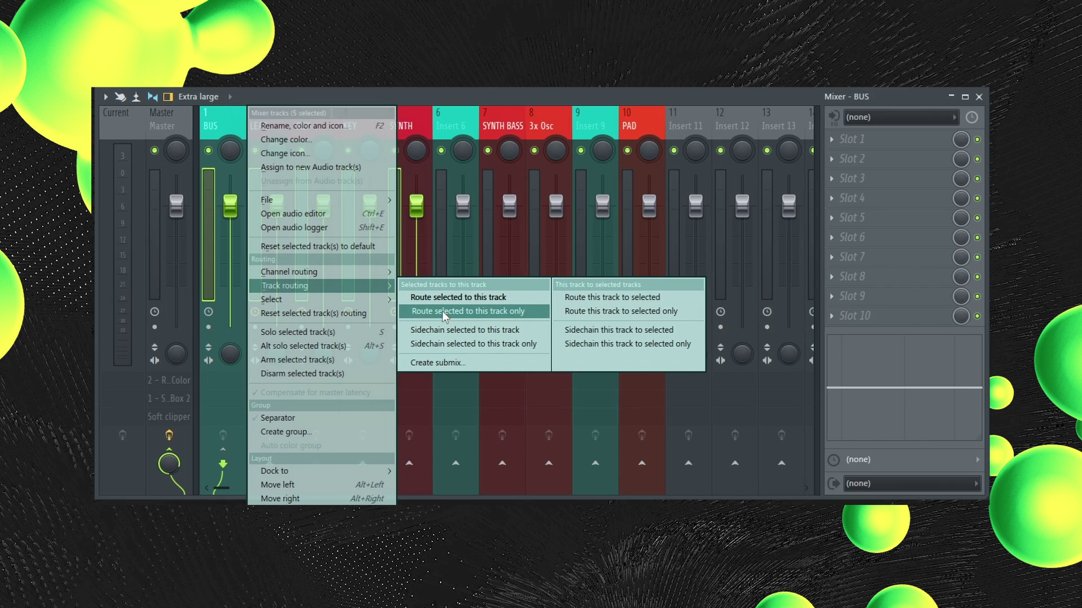
left_click(413, 310)
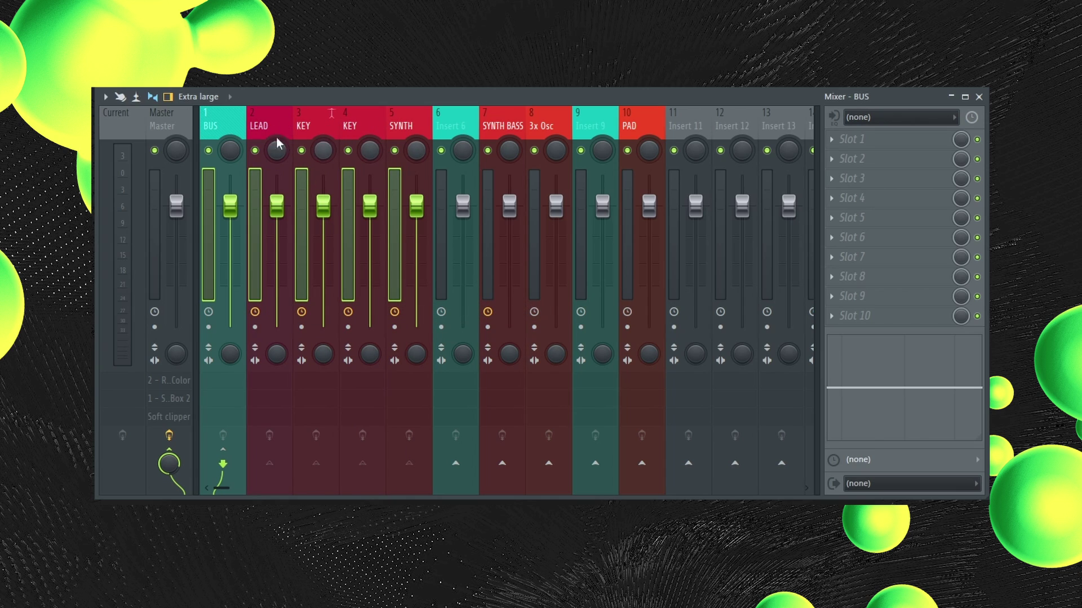
left_click(222, 123)
left_click(323, 119)
left_click(350, 121)
left_click(406, 119)
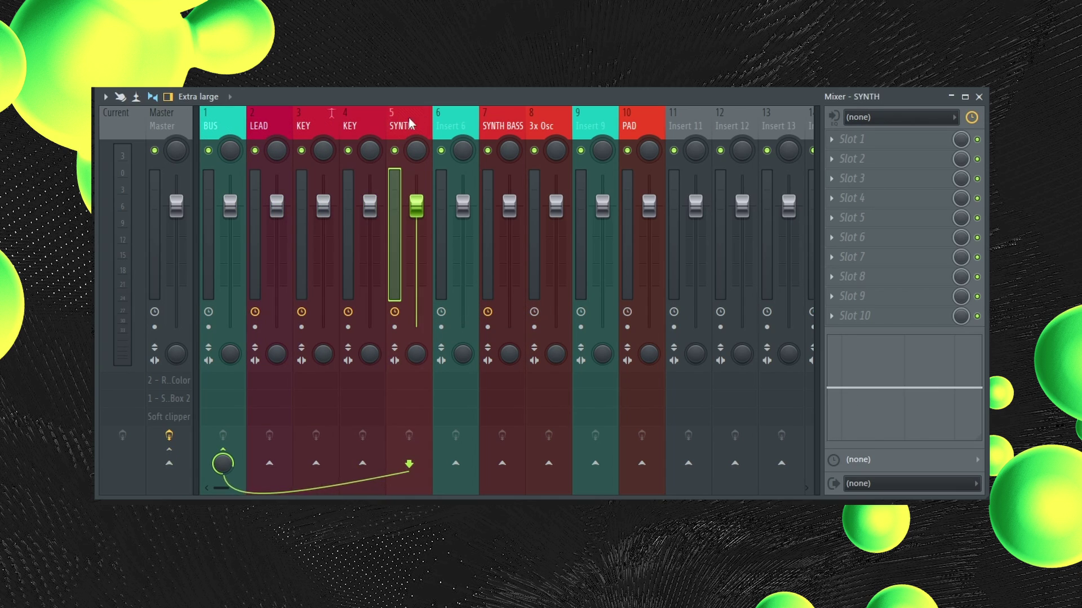
left_click(259, 121)
left_click(307, 121)
left_click(259, 121)
left_click(223, 123)
Select 3x Osc and SYNTH BASS, and route Insert 6 into SYNTH BASS
left_click(543, 125)
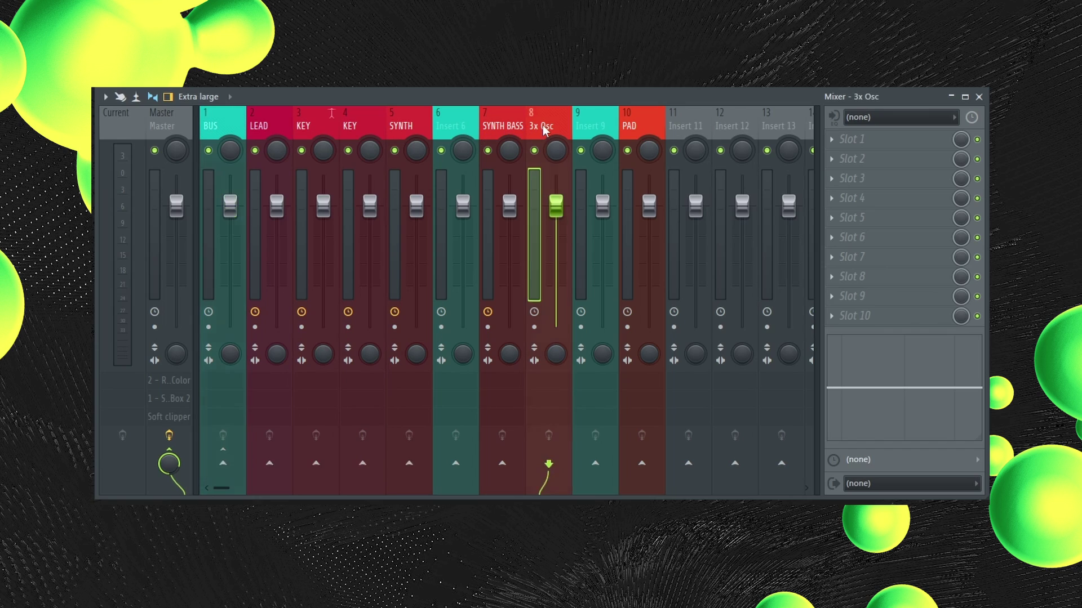
left_click(518, 127)
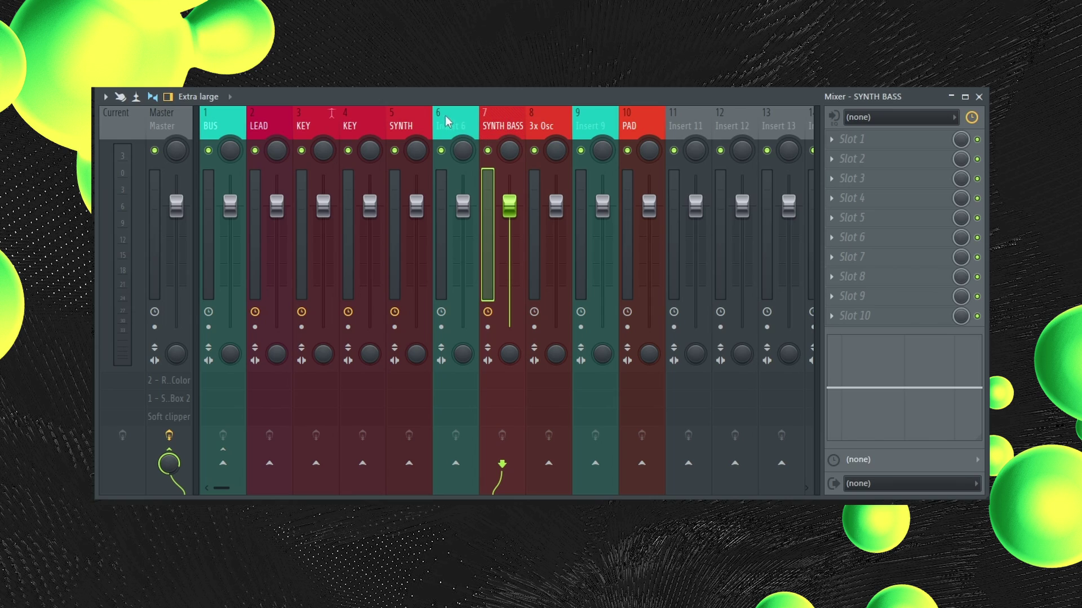
left_click(457, 466)
Change Insert 6's routing so it feeds only into SYNTH BASS
left_click(458, 461)
right_click(455, 467)
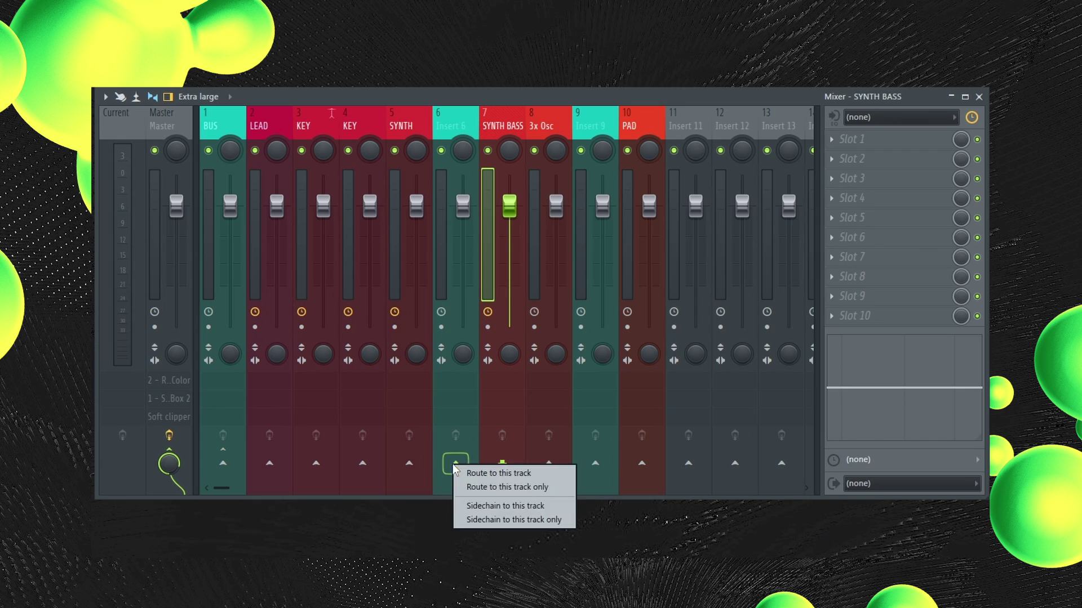
left_click(489, 487)
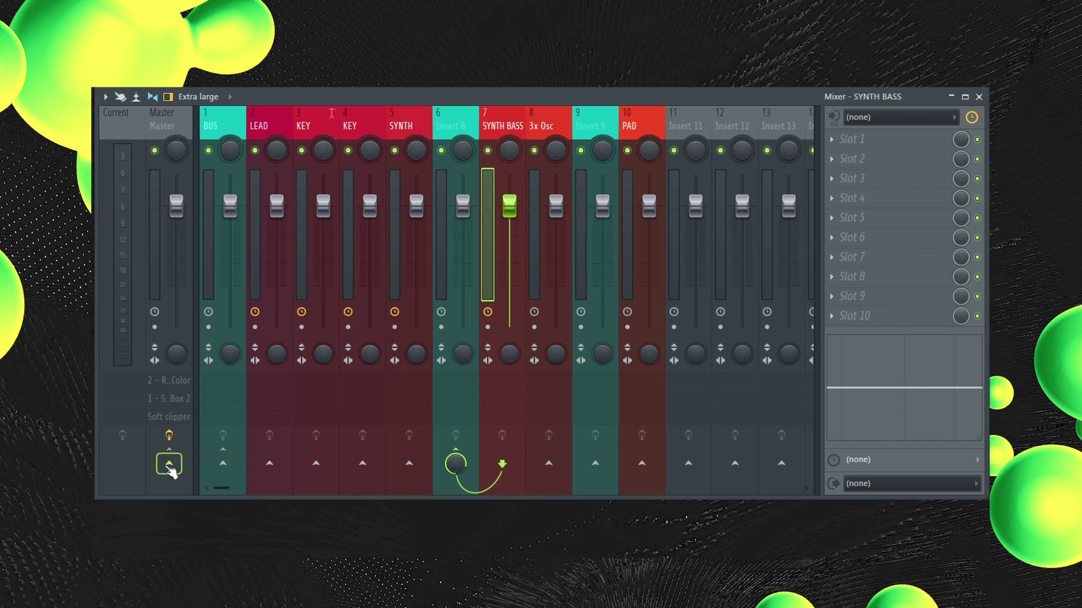
Rename insert 6 to 'bus'
right_click(451, 107)
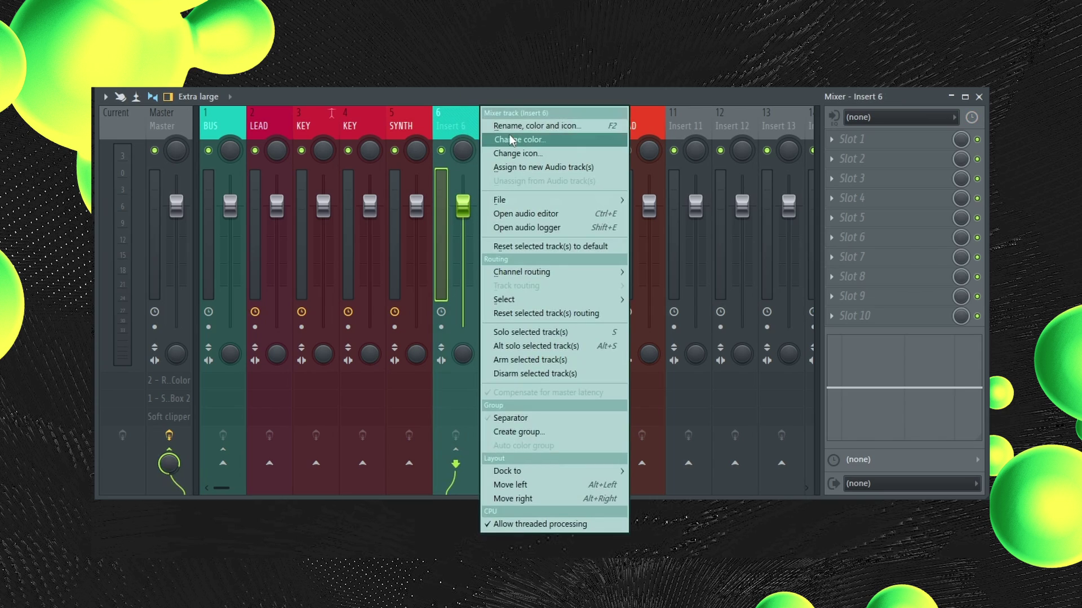
left_click(510, 131)
type("bus")
key("Return")
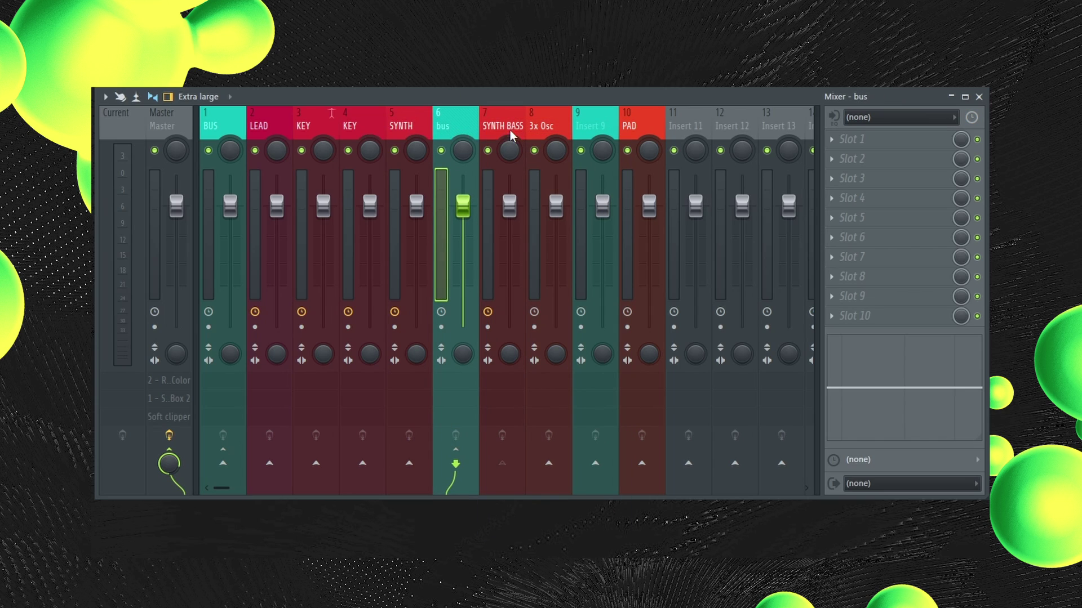
Route SYNTH BASS and 3x Osc only into the bus track
left_click_drag(533, 127, 505, 125)
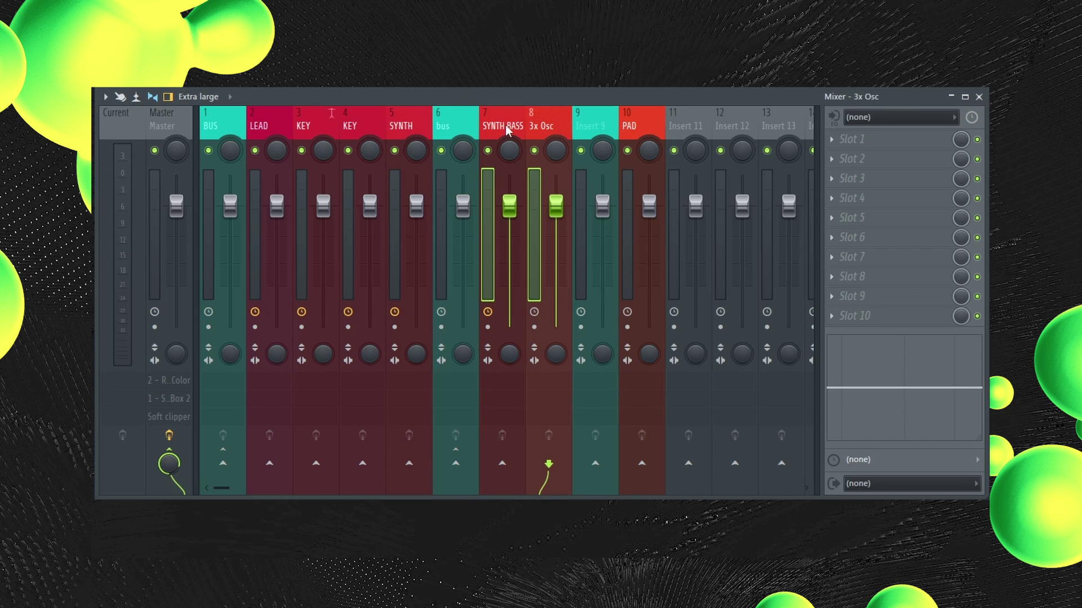
left_click(454, 121, "ctrl")
right_click(454, 125)
mouse_move(533, 286)
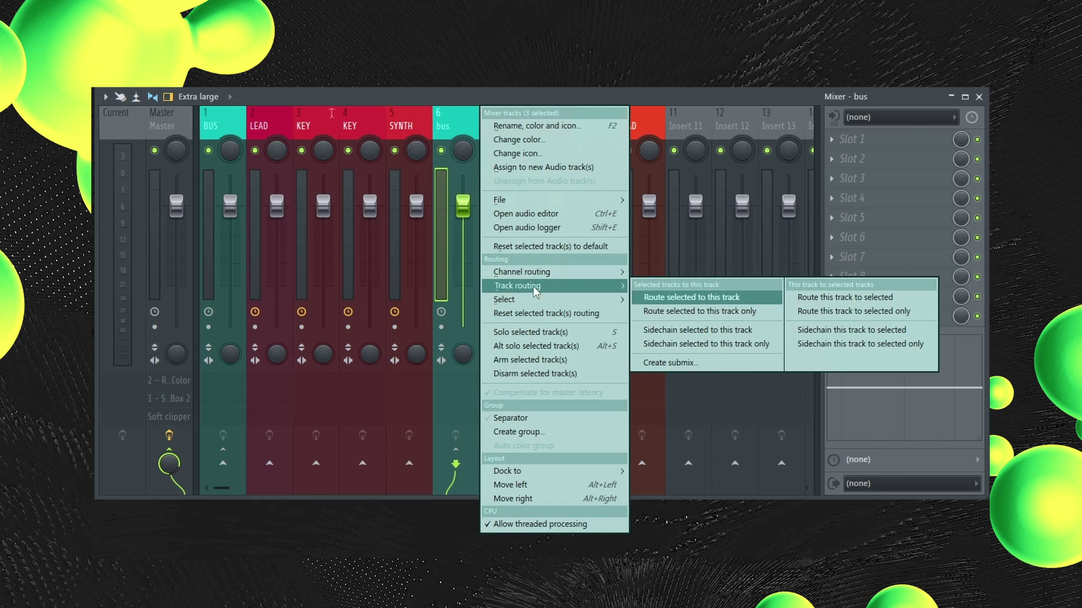
left_click(687, 312)
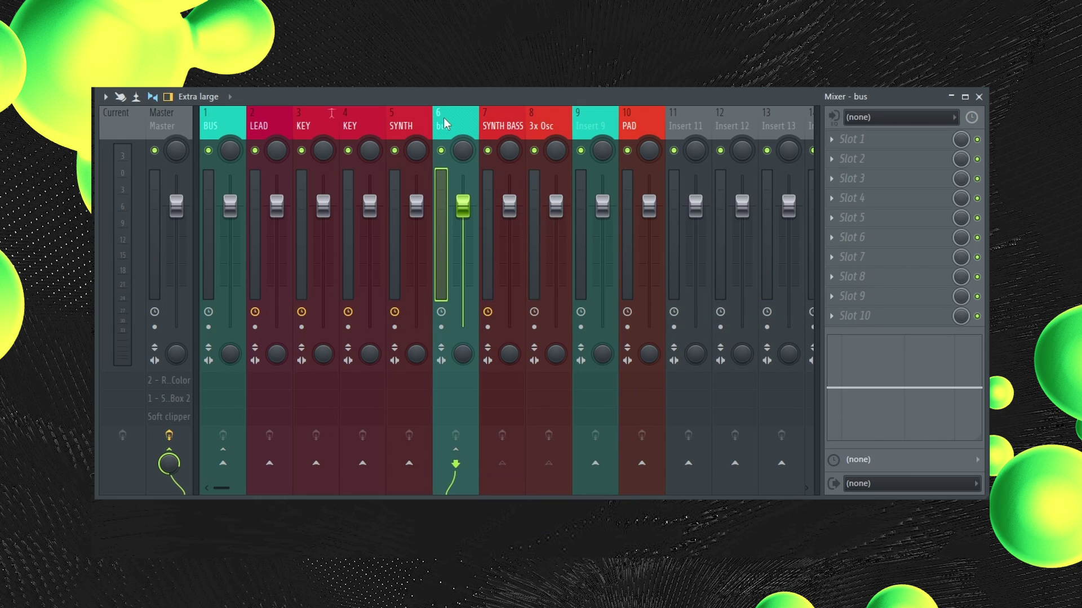
Play the song while toggling the BUS track's mute on and off, then stop
key("space")
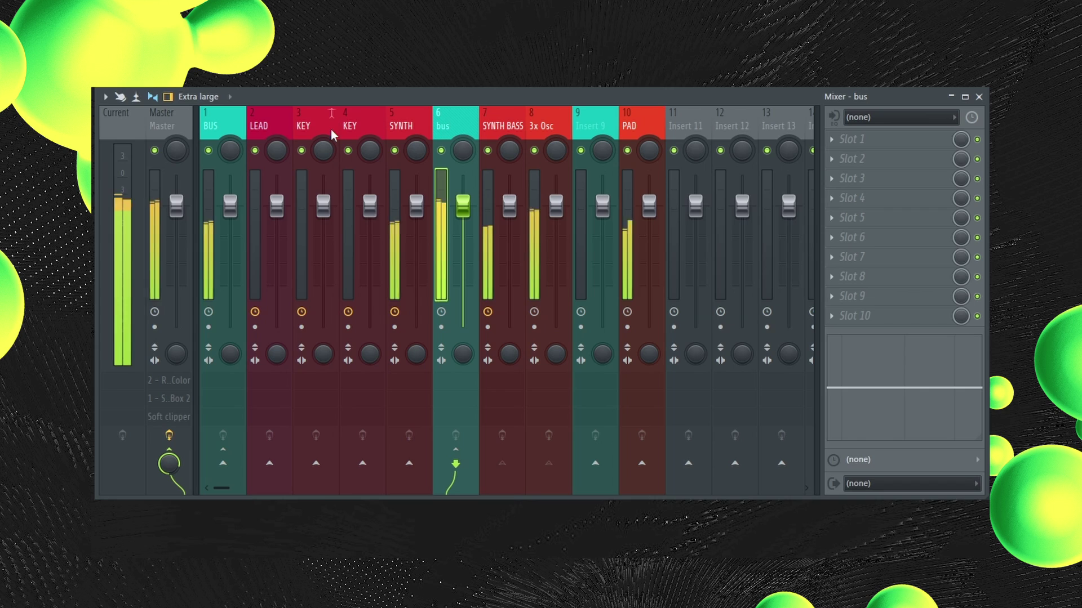
left_click(209, 151)
left_click(209, 151)
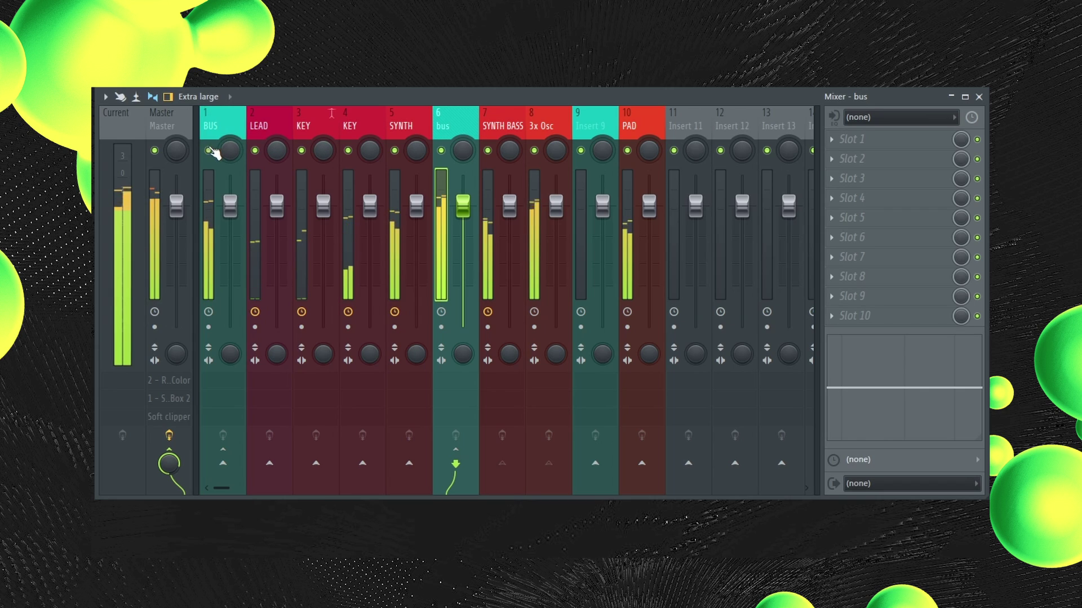
left_click(209, 150)
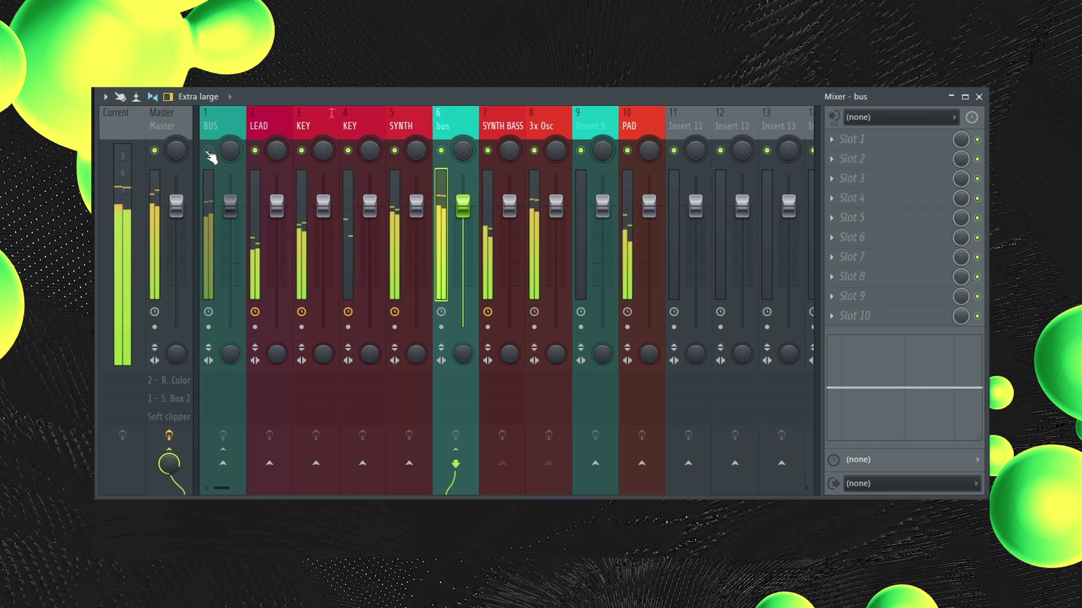
key("space")
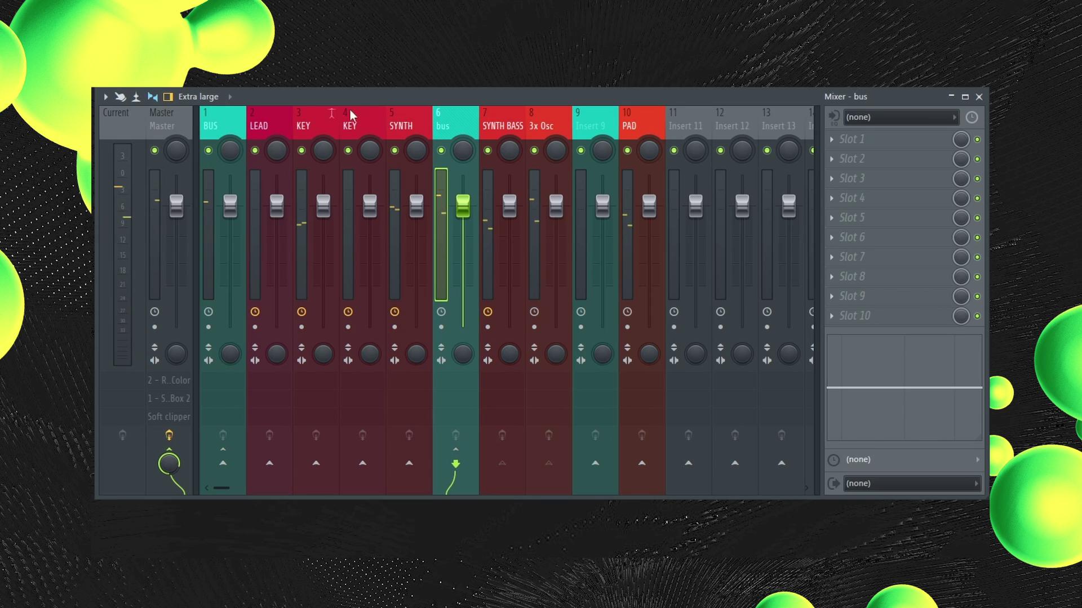
Step through BUS, LEAD and SYNTH, raising then restoring SYNTH's send level into BUS
left_click(226, 123)
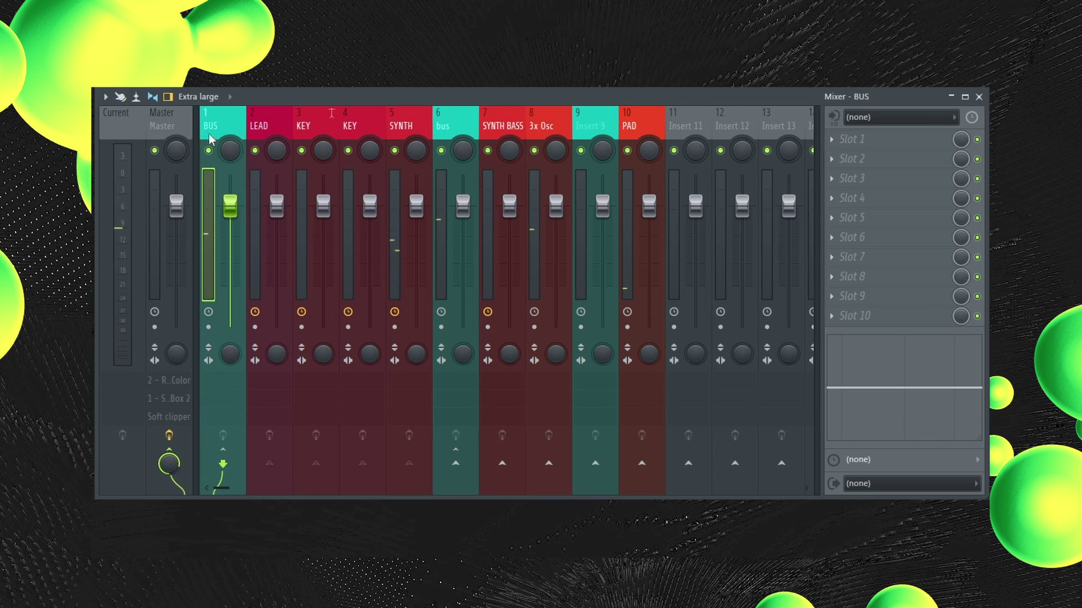
left_click(408, 128)
left_click(263, 128)
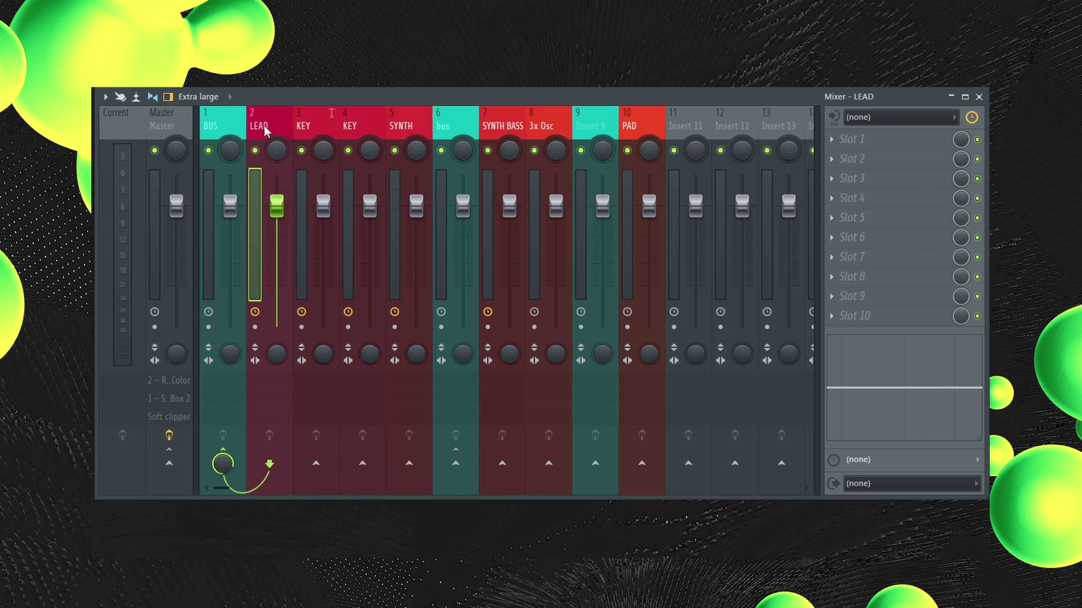
left_click(403, 129)
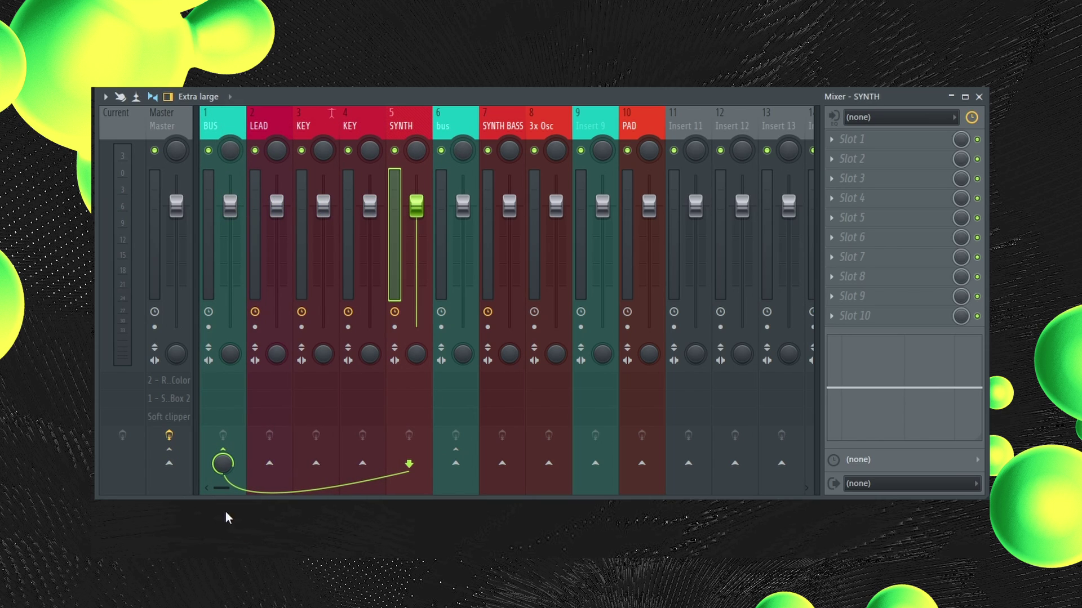
left_click_drag(223, 464, 222, 451)
left_click_drag(222, 464, 222, 476)
left_click(441, 237)
Lower SYNTH's fader to -2.2 and select inserts 9 through 13
mouse_move(415, 206)
left_mouse_down()
mouse_move(415, 235)
mouse_move(416, 218)
left_mouse_up()
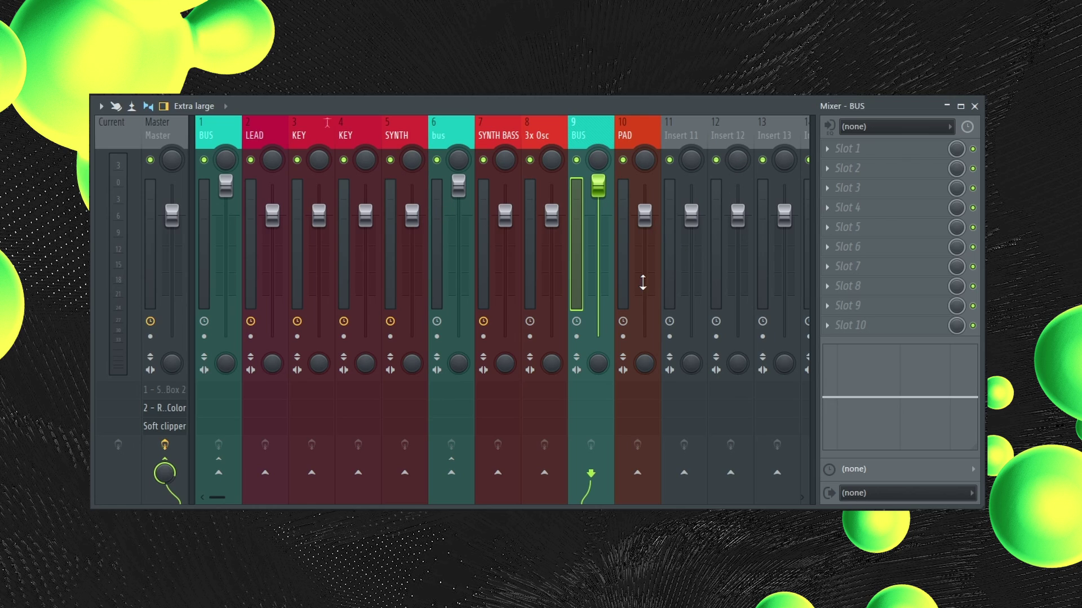
left_click_drag(736, 137, 608, 136)
left_click_drag(758, 137, 581, 138)
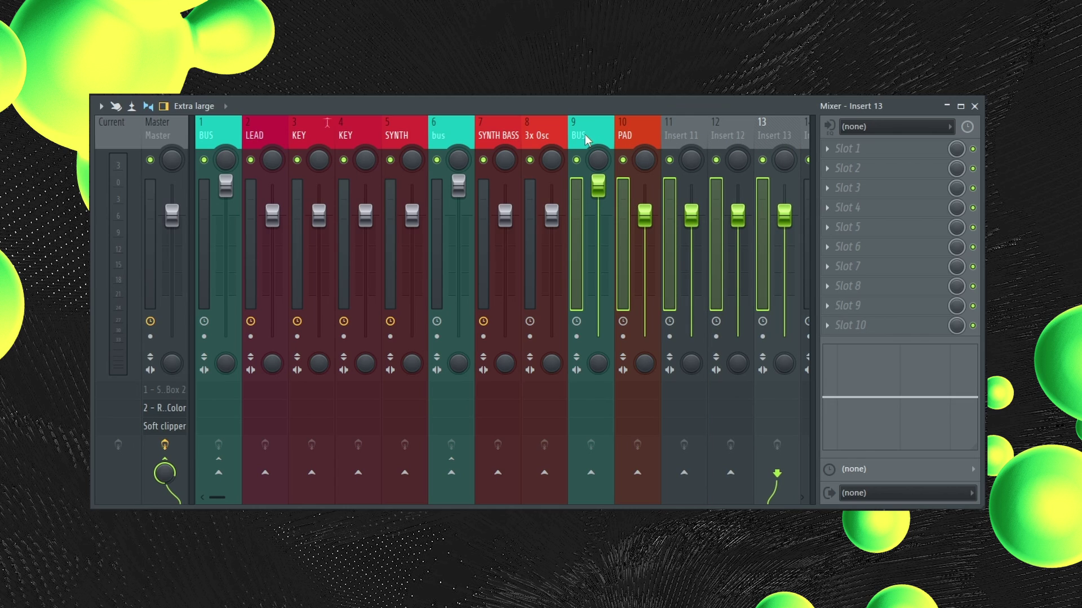
Create a submix named BUS master from inserts 9–13 and check insert 12's routing into it
right_click(585, 134)
mouse_move(674, 296)
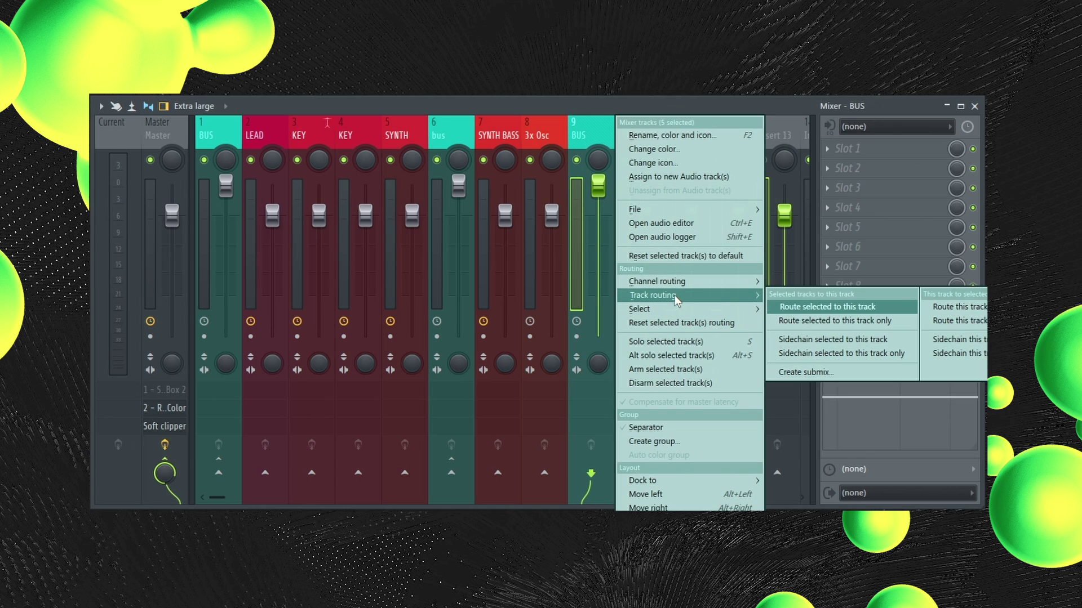
left_click(818, 372)
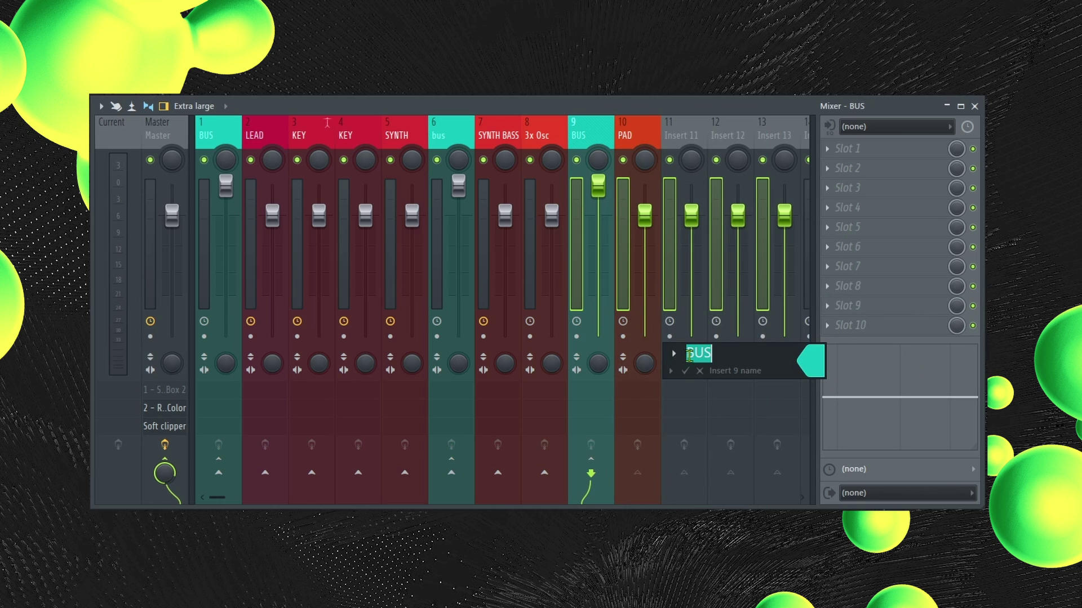
left_click(685, 371)
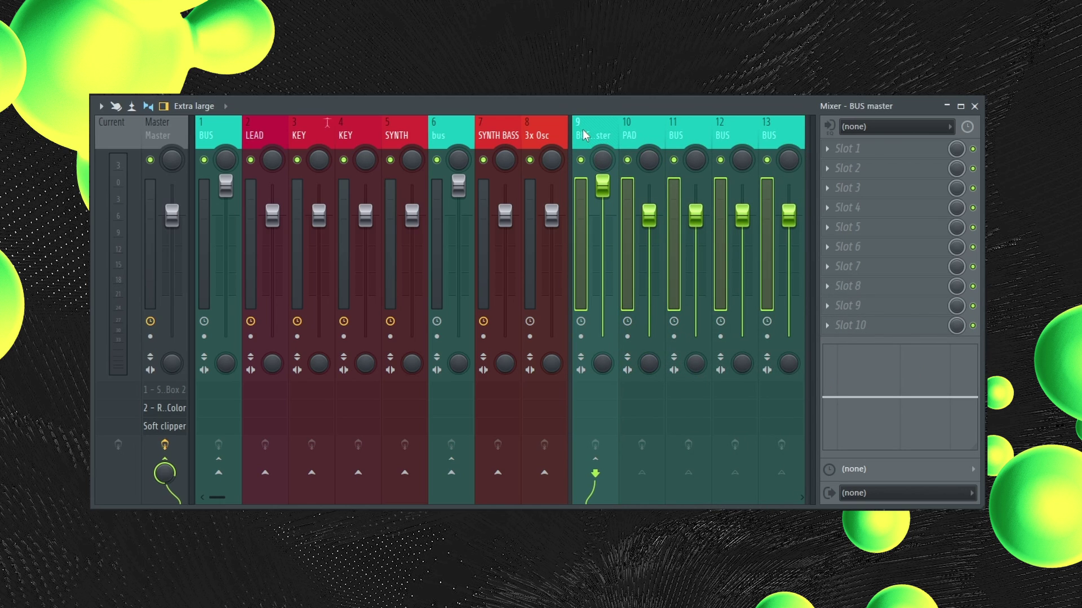
scroll(581, 134, "down", 3)
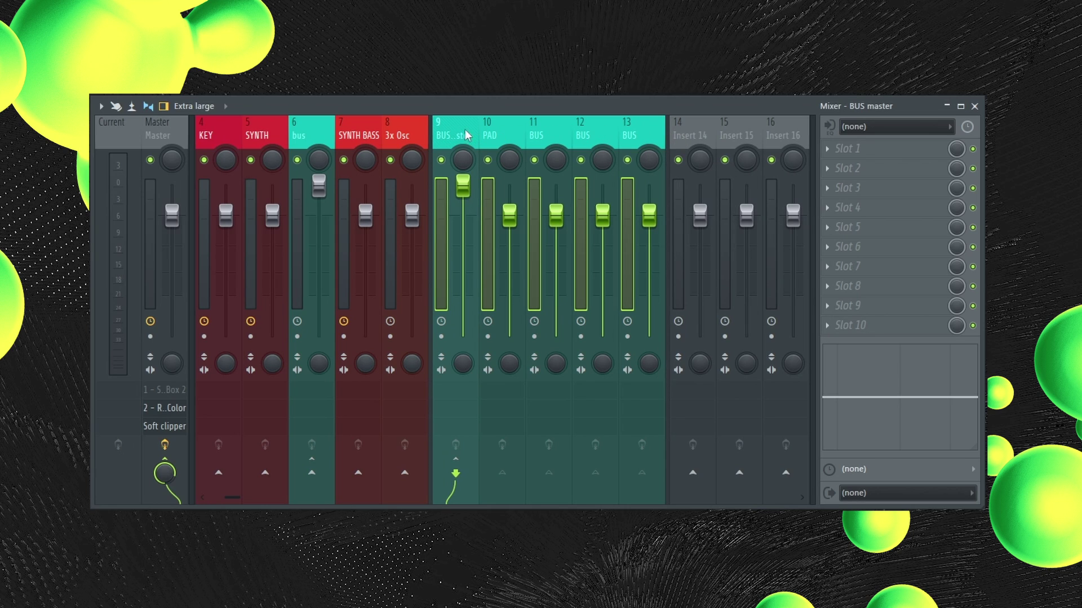
left_click(583, 135)
left_click(490, 135)
left_click(592, 138)
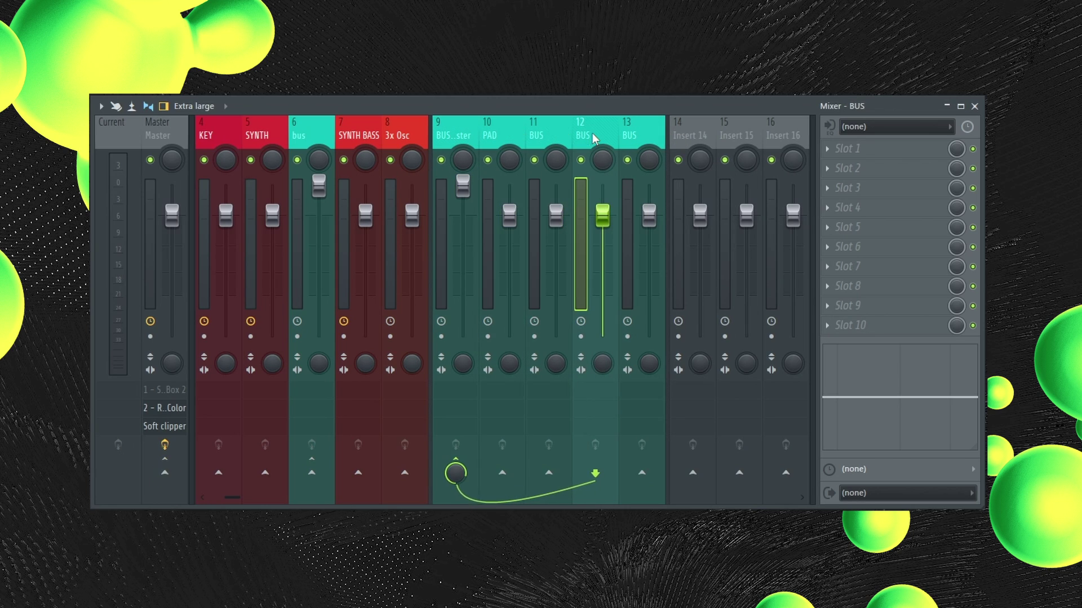
scroll(593, 138, "up", 3)
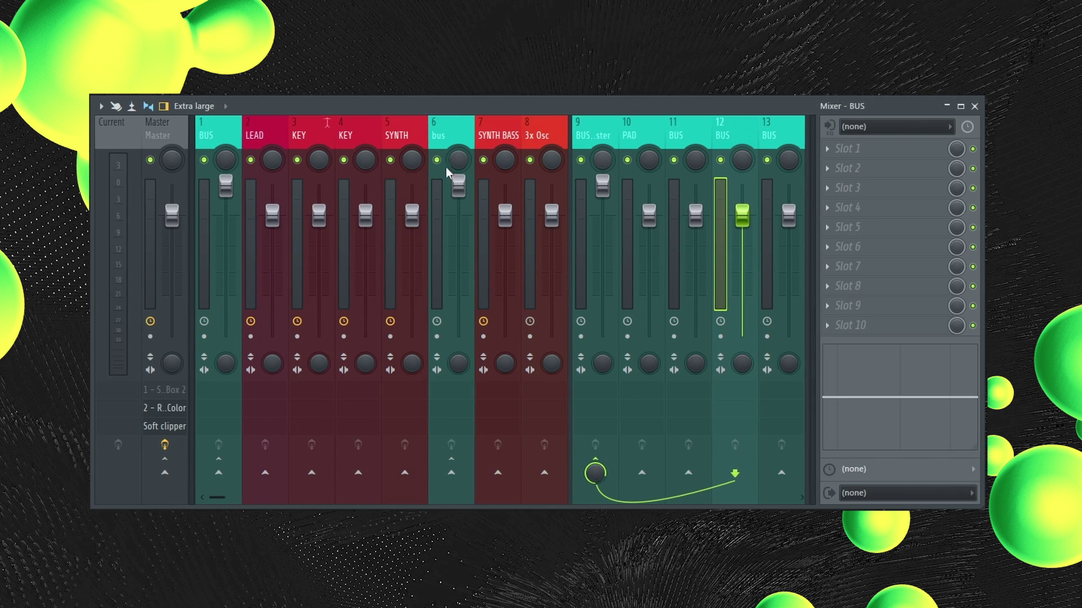
Add a separator before the insert 6 bus track, setting its group apart from SYNTH
left_click(444, 136)
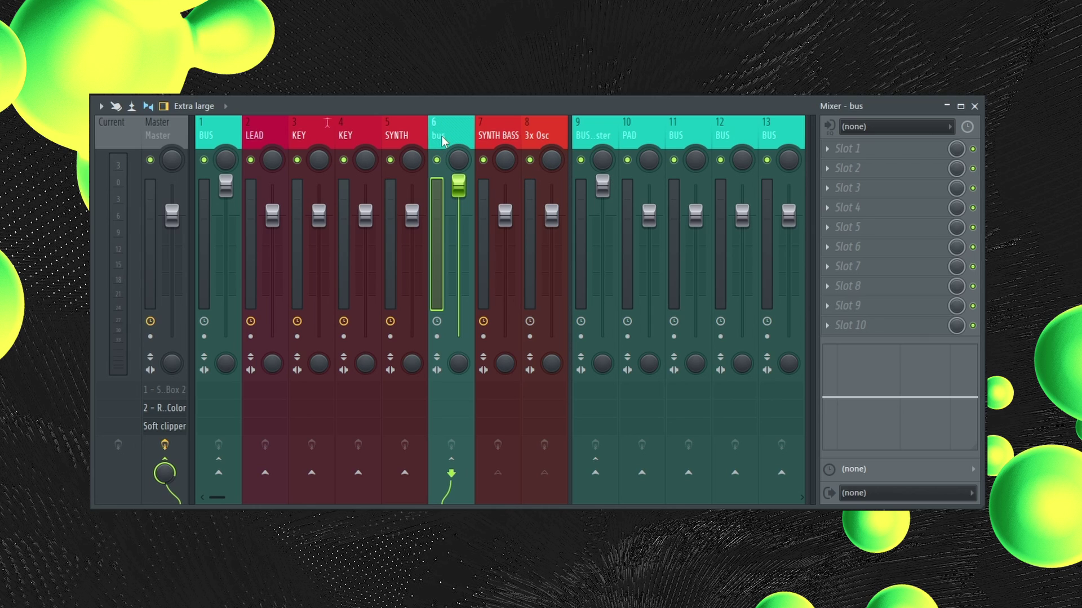
left_click_drag(533, 135, 455, 137)
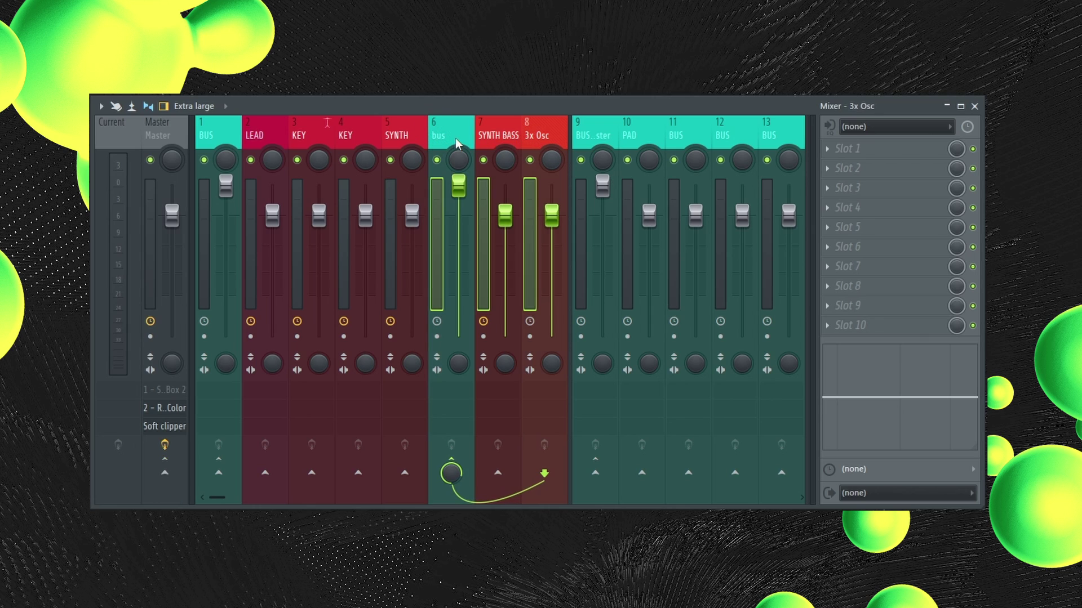
left_click(444, 136)
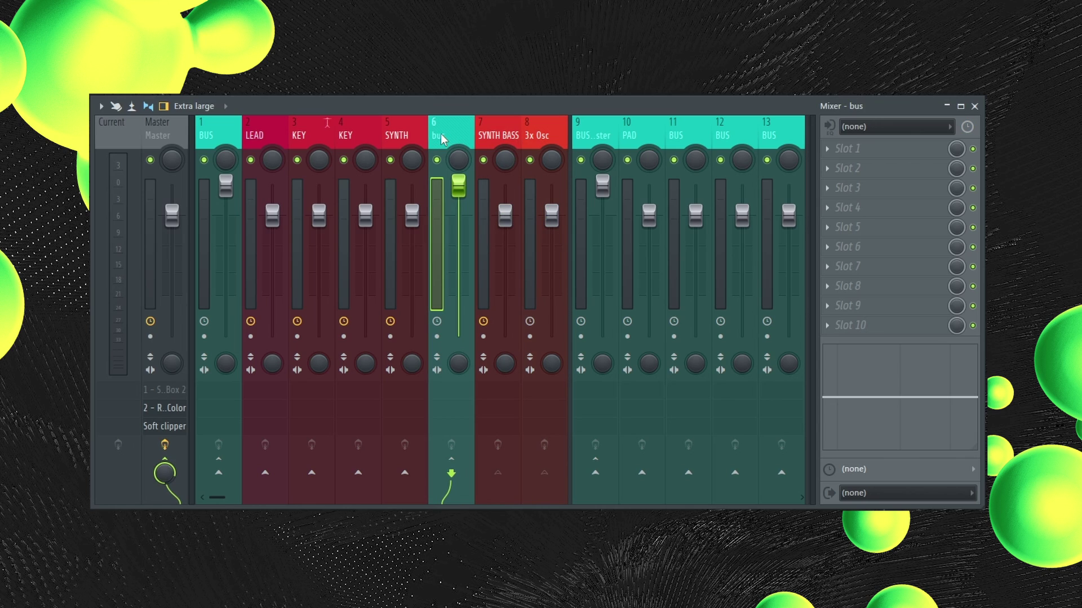
right_click(453, 130)
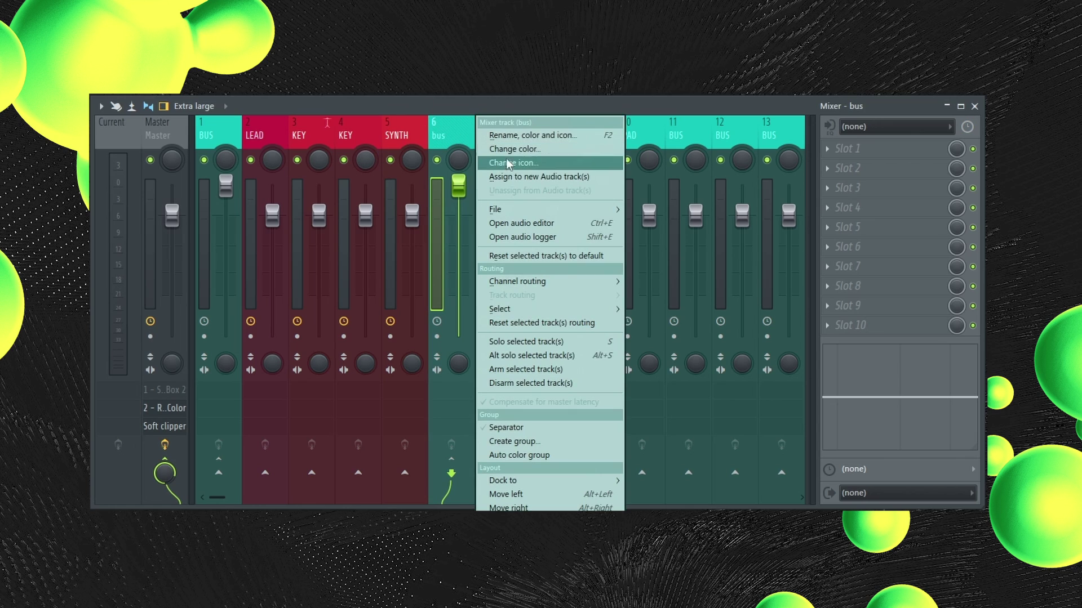
left_click(499, 428)
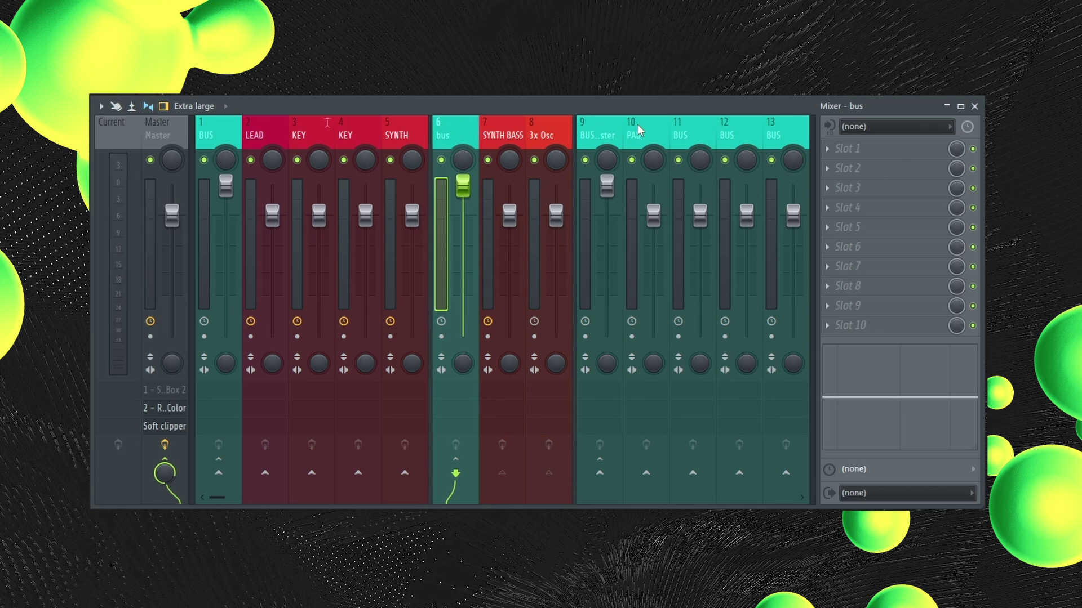
left_click(228, 189)
left_click(463, 188)
Show the Master effect chain and toggle Fruity soft clipper off and on during playback
left_click(609, 189)
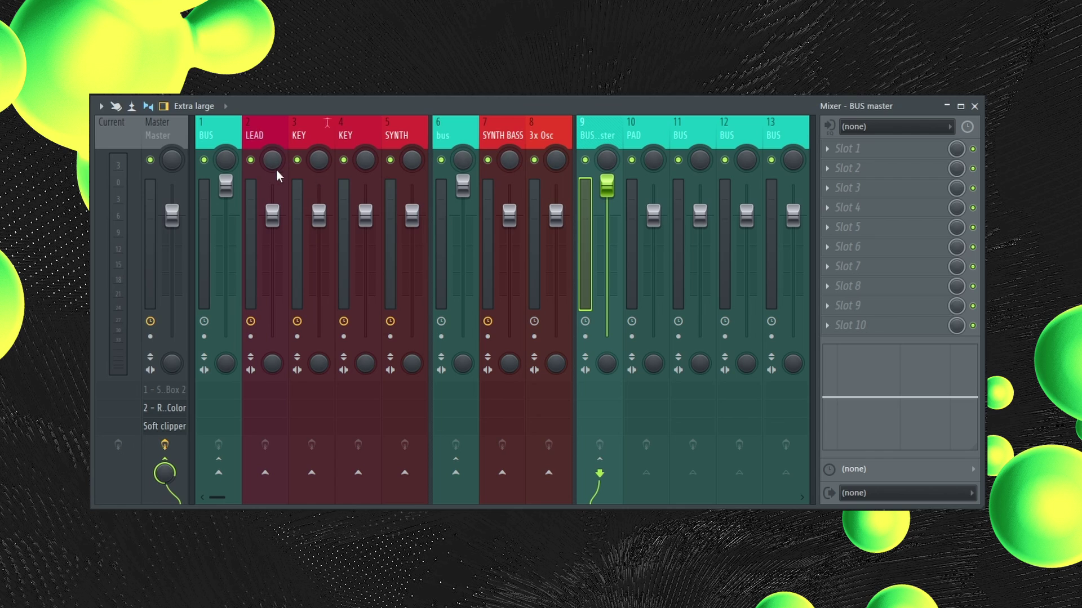
left_click(166, 129)
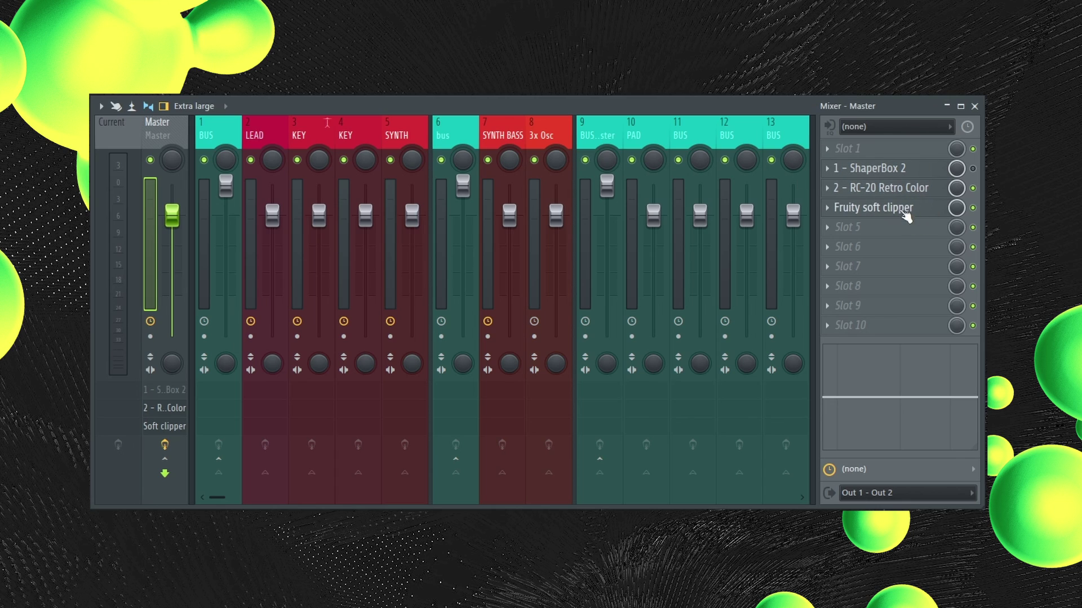
left_click(973, 209)
key("space")
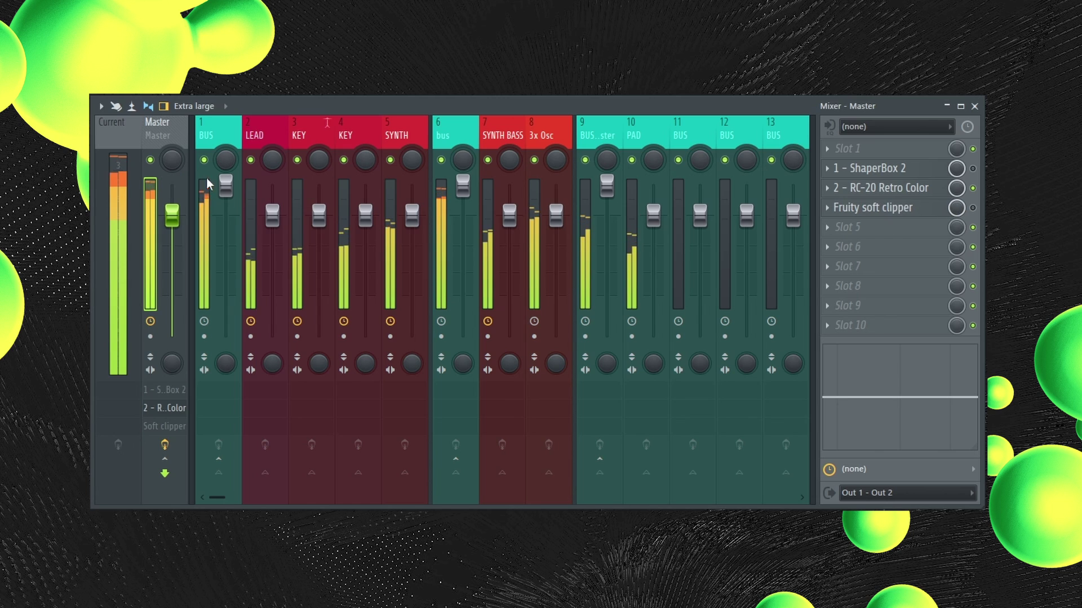
left_click(973, 207)
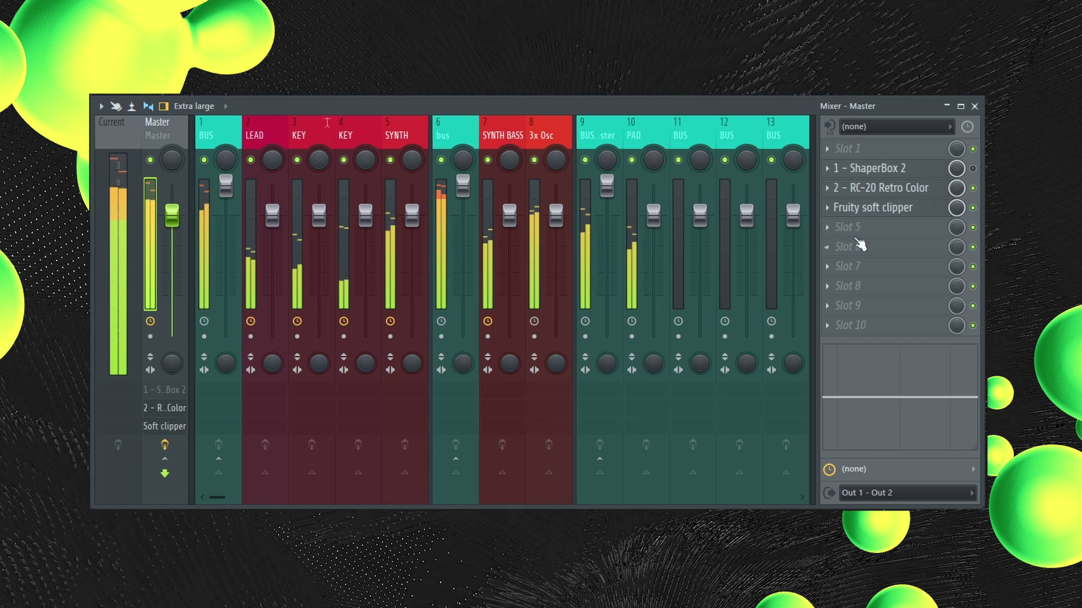
Order the Master slots as ShaperBox 2, Fruity soft clipper, then RC-20 Retro Color
left_click_drag(873, 208, 873, 188)
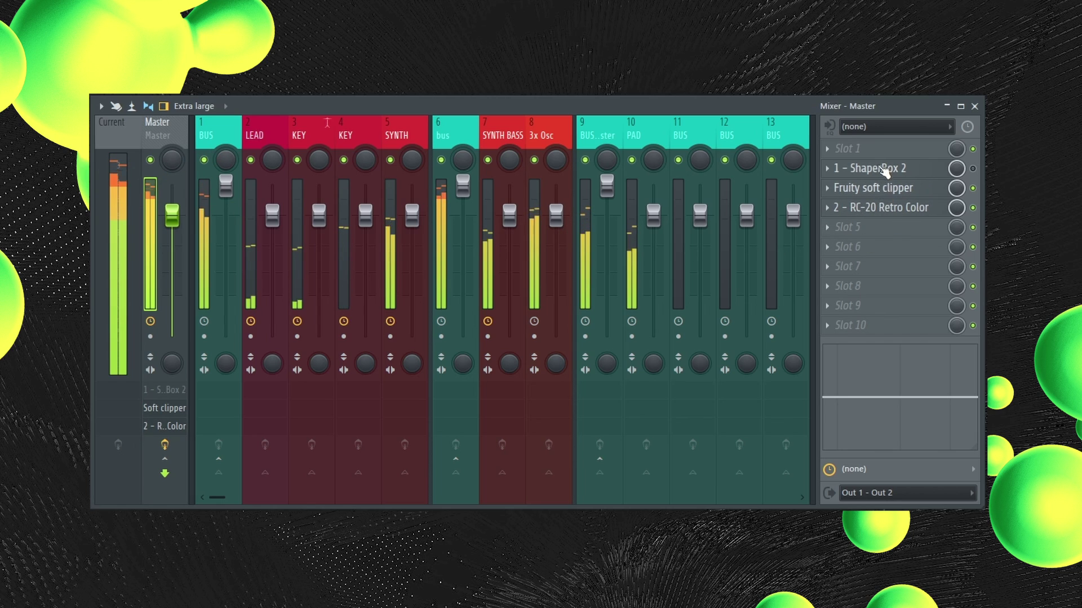
left_click_drag(888, 169, 887, 149)
left_click_drag(891, 192, 883, 214)
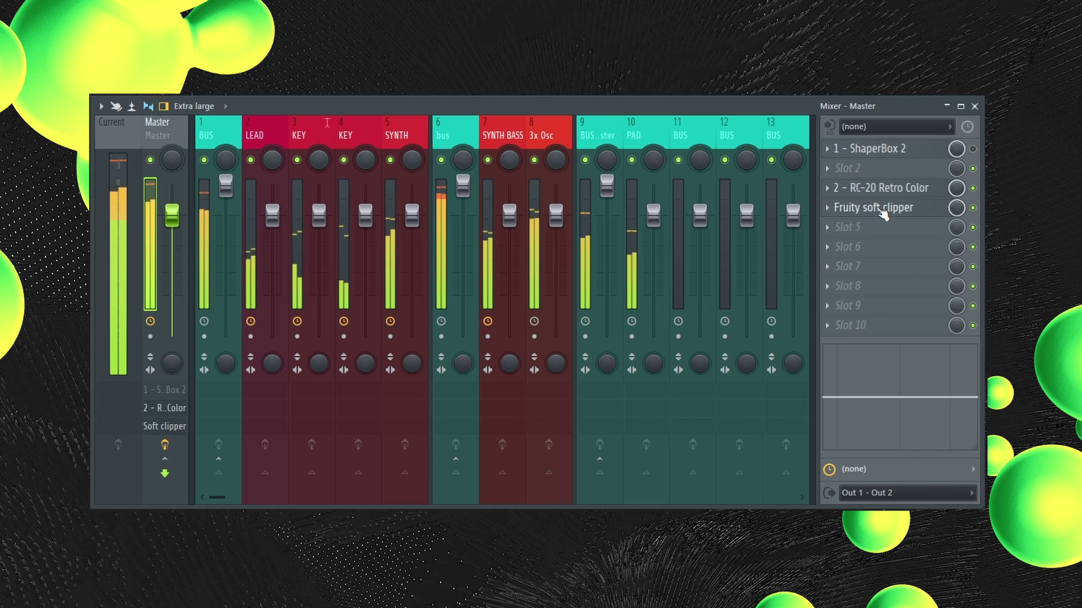
mouse_move(883, 214)
left_mouse_down()
mouse_move(887, 194)
mouse_move(884, 212)
left_mouse_up()
key("space")
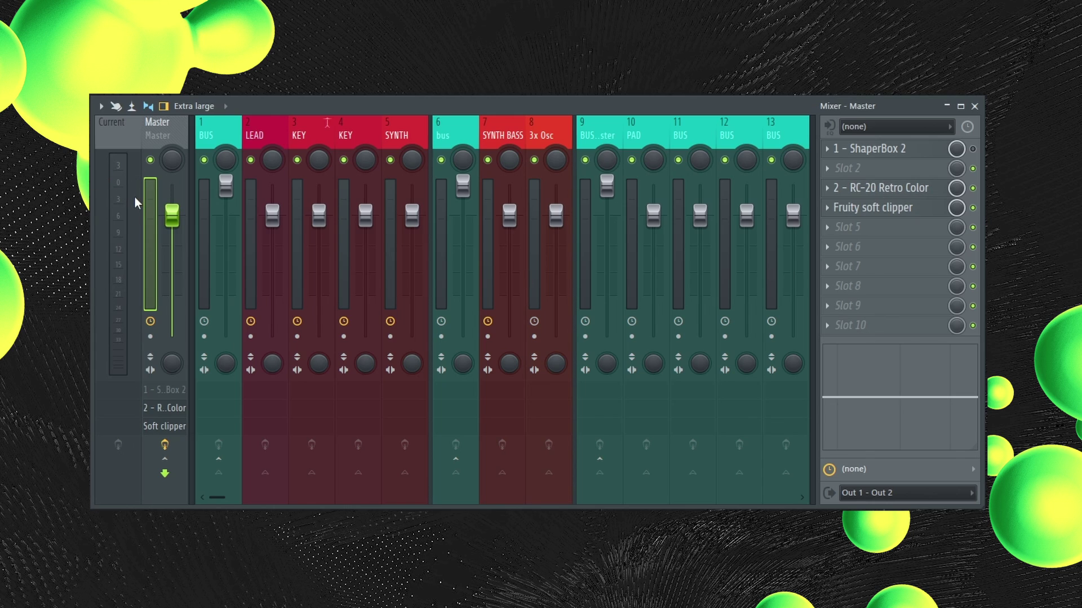
left_click_drag(888, 213, 889, 193)
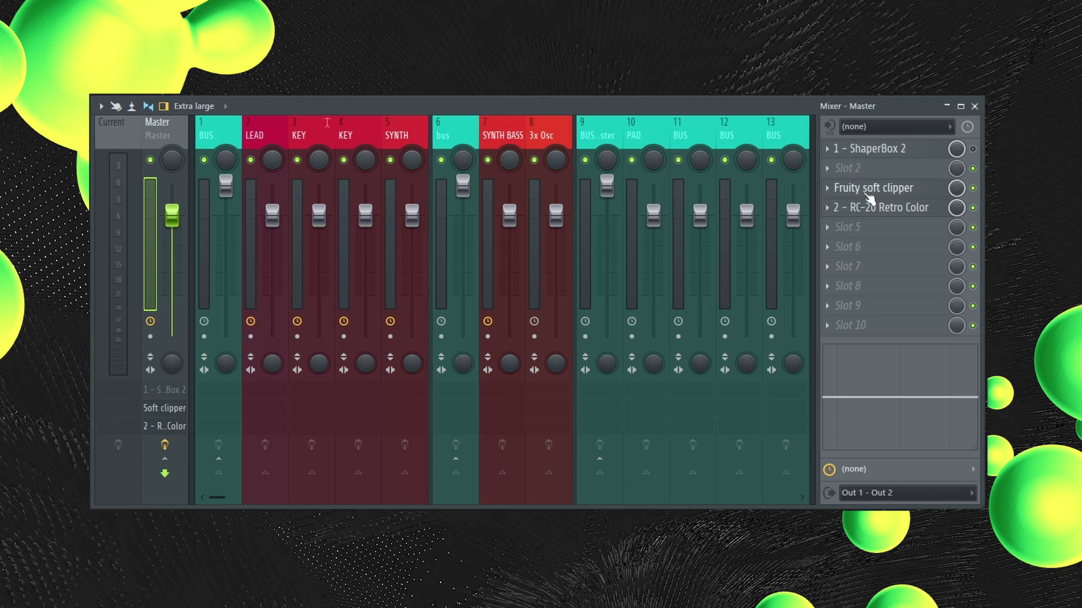
Disable RC-20 Retro Color and move it back ahead of Fruity soft clipper on Master
left_click(894, 209)
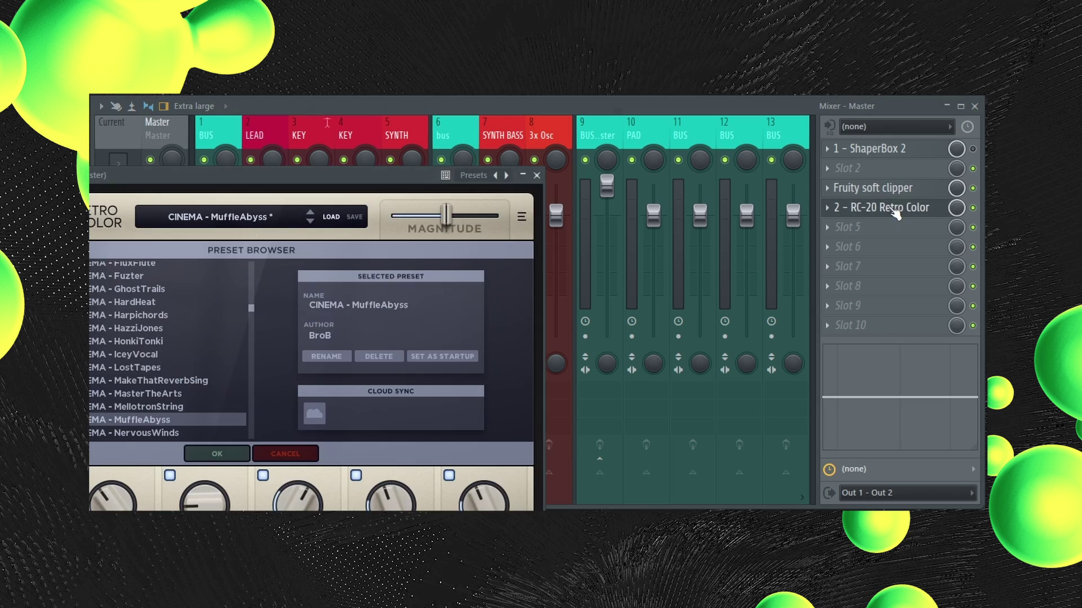
left_click(894, 209)
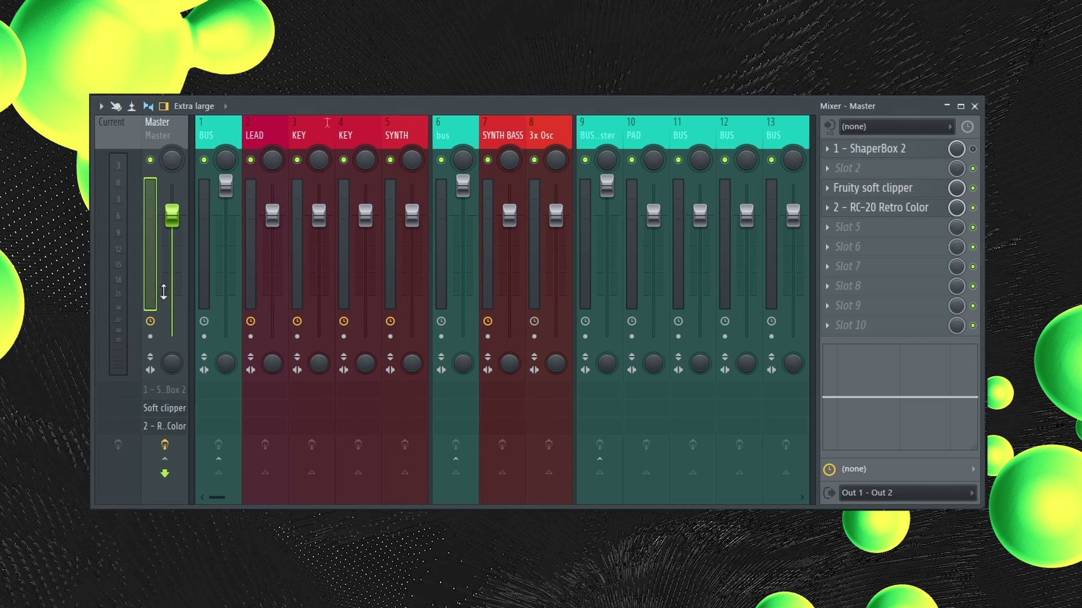
left_click(124, 168)
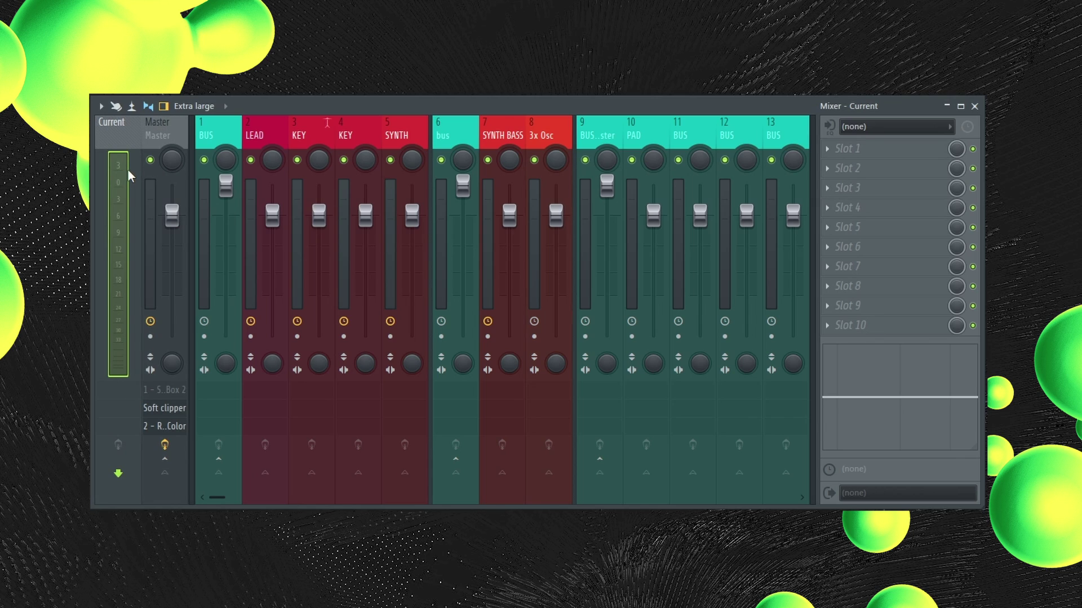
left_click(146, 134)
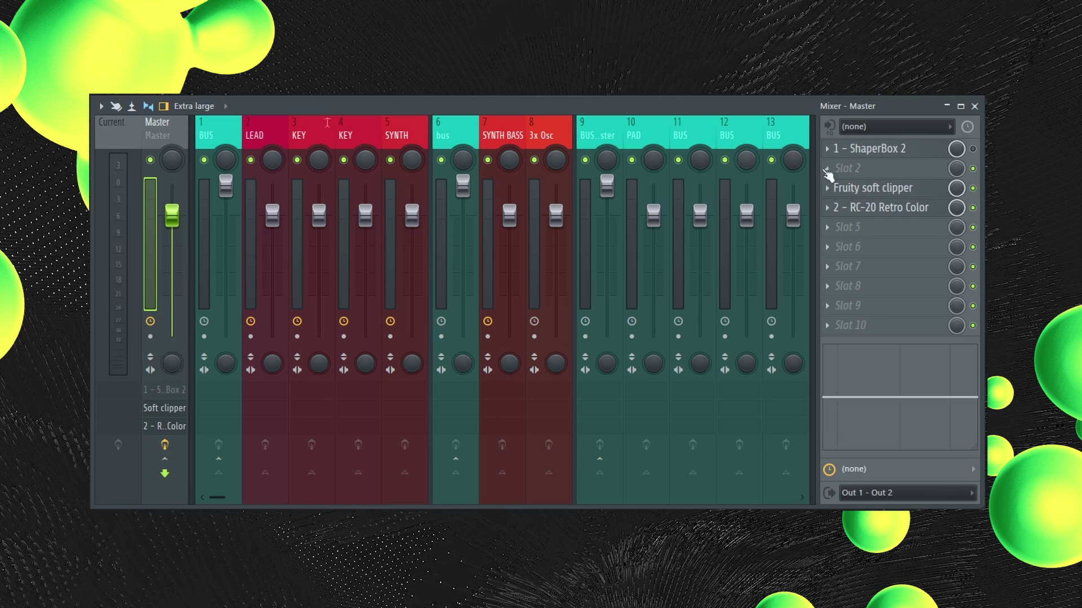
left_click(898, 148)
left_click(898, 148)
left_click(973, 208)
left_click_drag(890, 207, 888, 187)
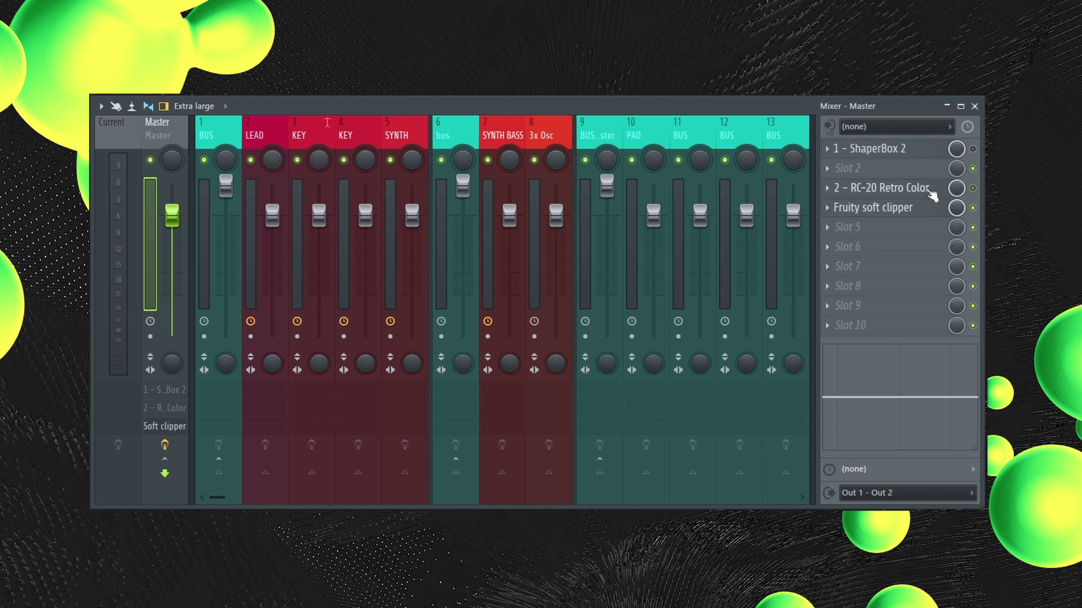
Reset the faders of tracks 1, 6 and 9 to their default level
right_click(226, 196)
left_click(238, 202)
right_click(461, 181)
left_click(475, 188)
right_click(602, 187)
left_click(620, 195)
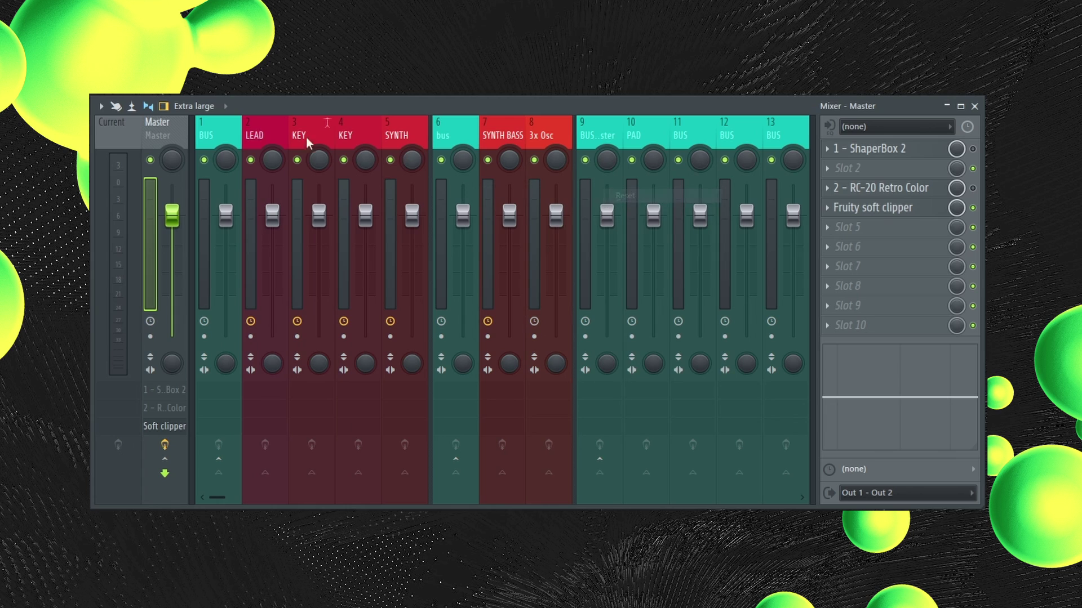
Enable ShaperBox 2 on Master and check its plugin window and options
left_click(972, 149)
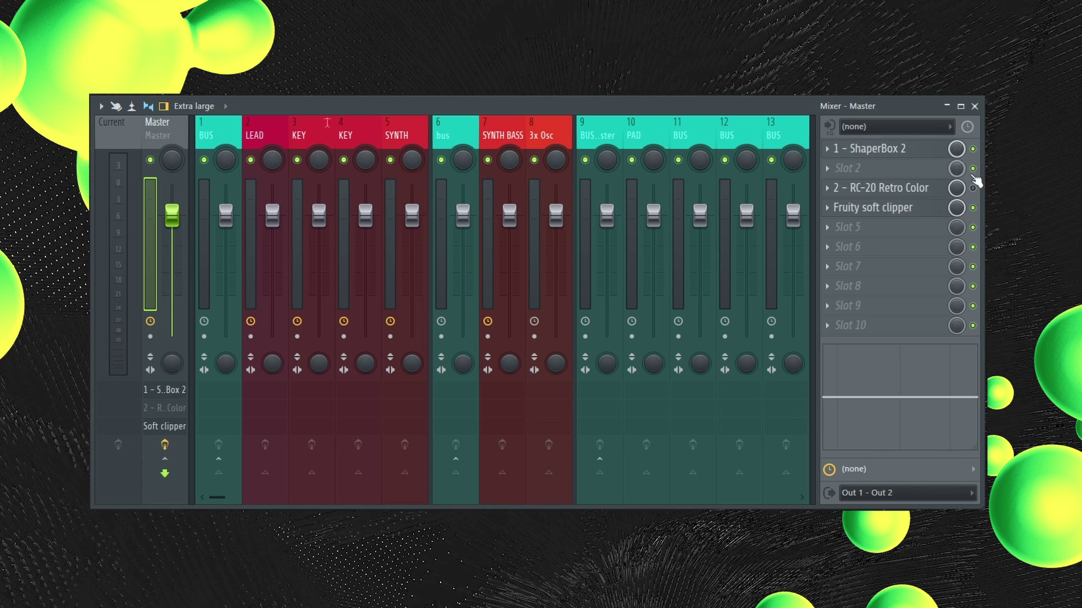
left_click(871, 151)
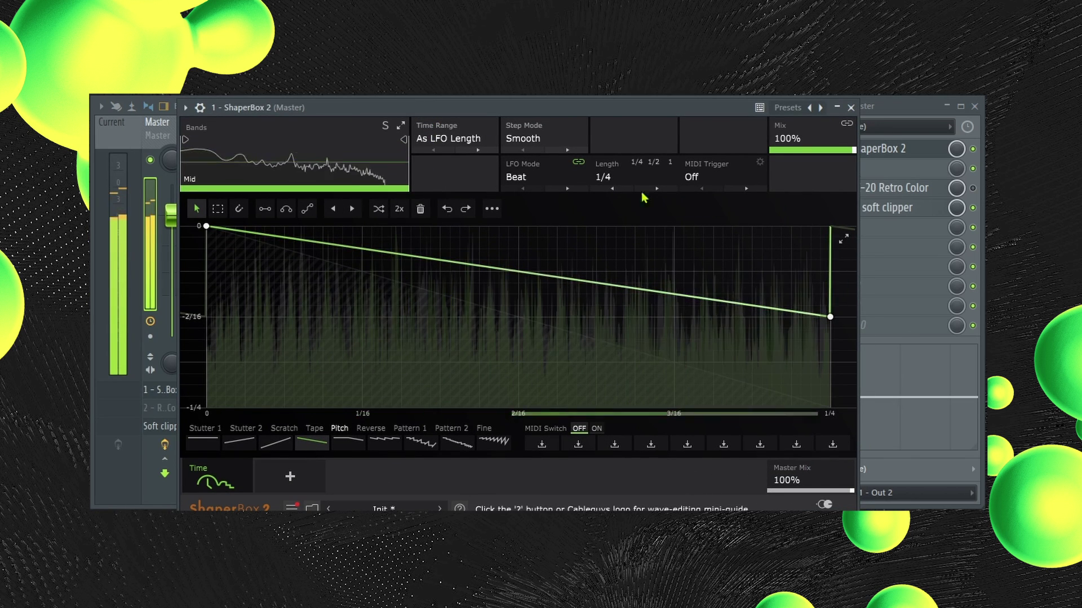
left_click(851, 107)
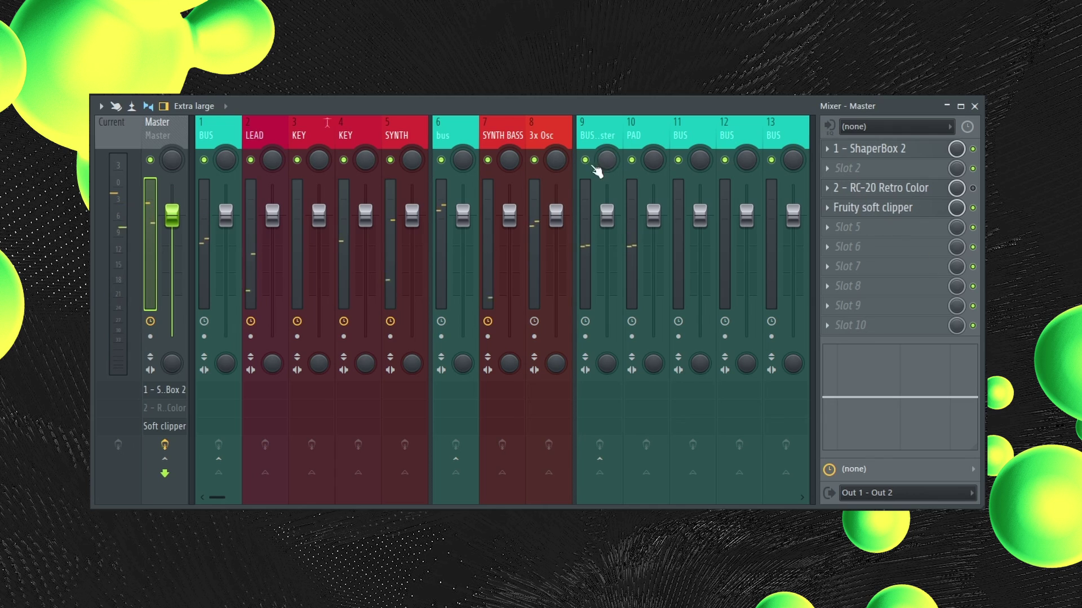
left_click(828, 150)
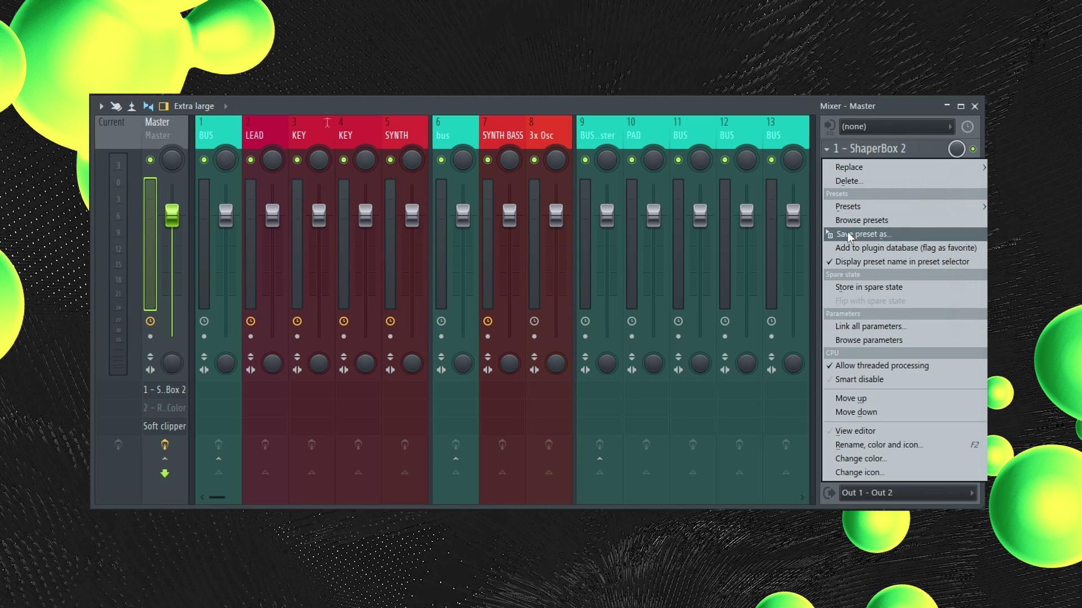
Copy ShaperBox 2 from Master into the Current track's slot 1 and route the selected track to it
left_click_drag(849, 232, 118, 183)
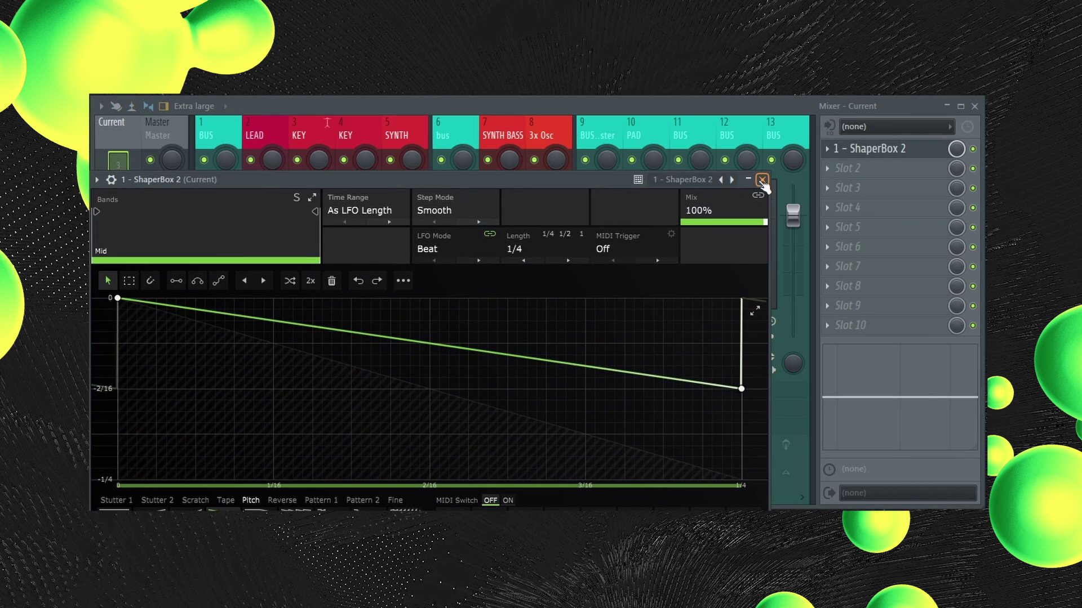
left_click(762, 181)
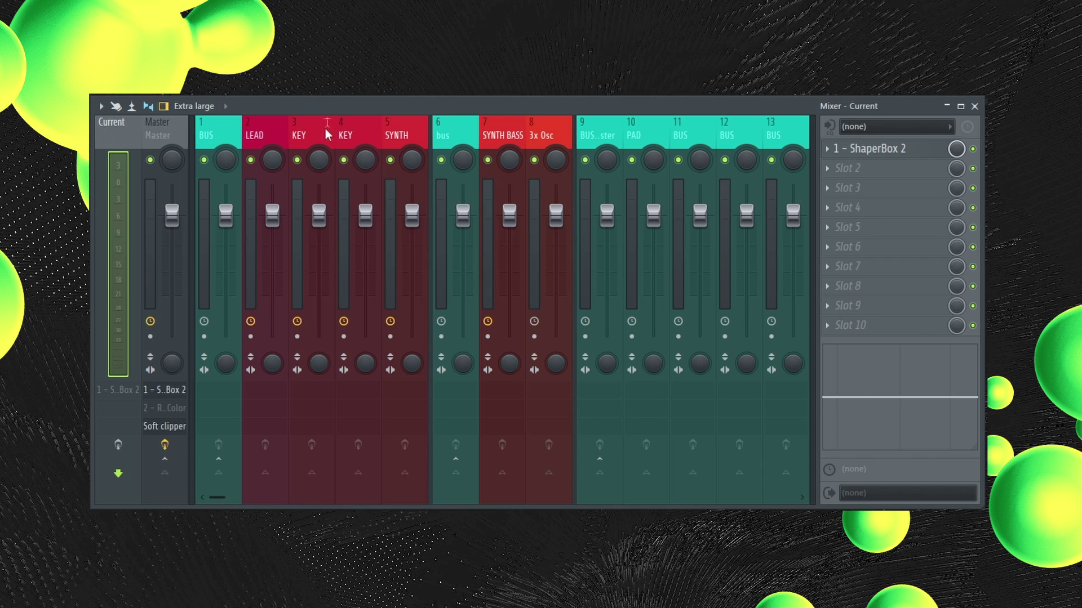
left_click(338, 135)
left_click(115, 140)
left_click(121, 445)
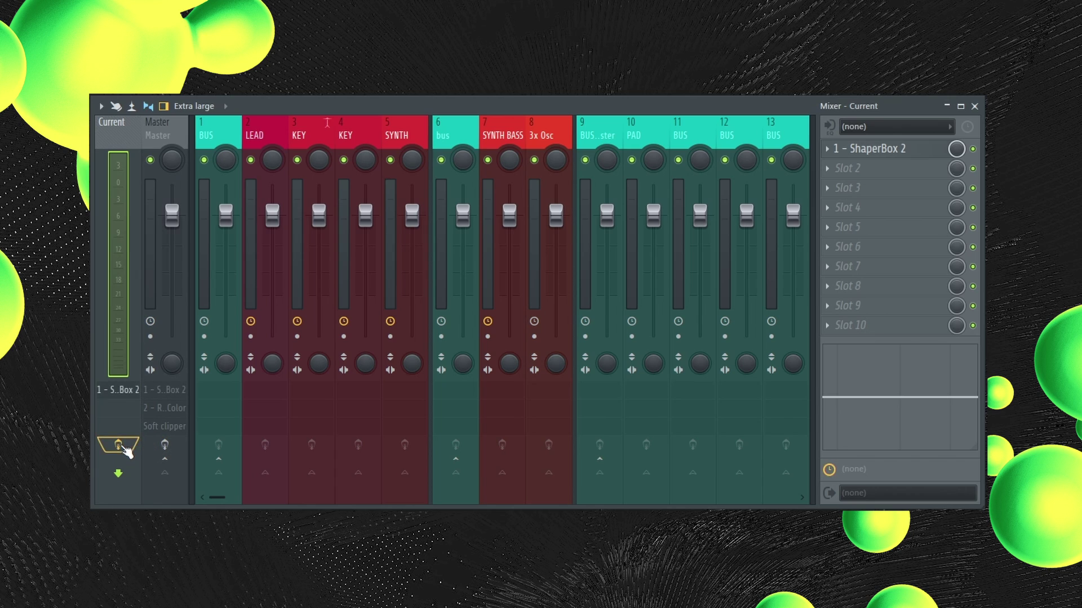
Solo the KEY, SYNTH and LEAD tracks of the first BUS while the mix plays
key("space")
key("space")
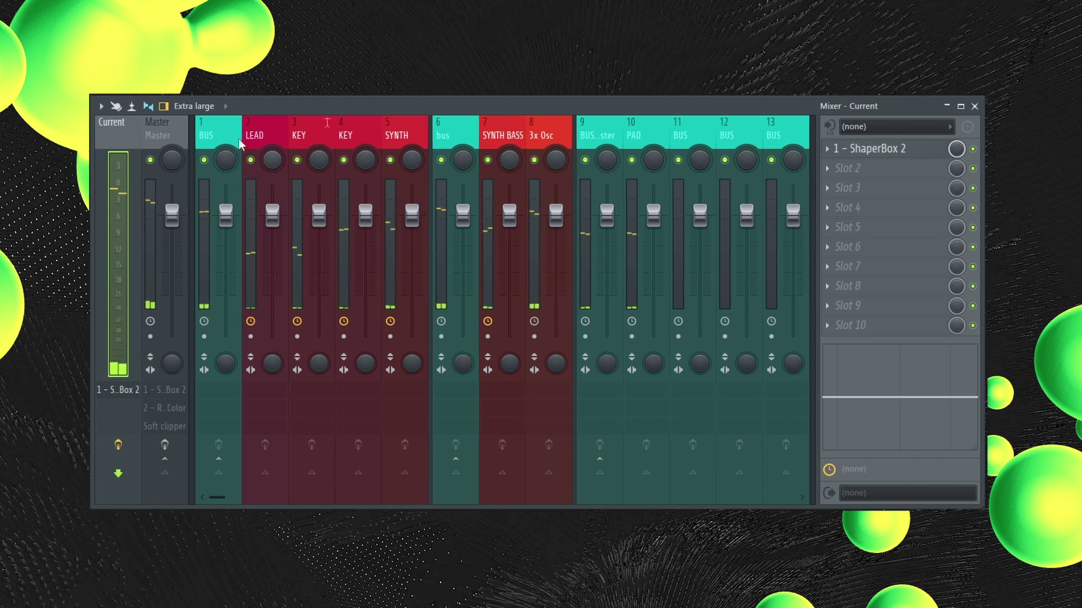
left_click(304, 135)
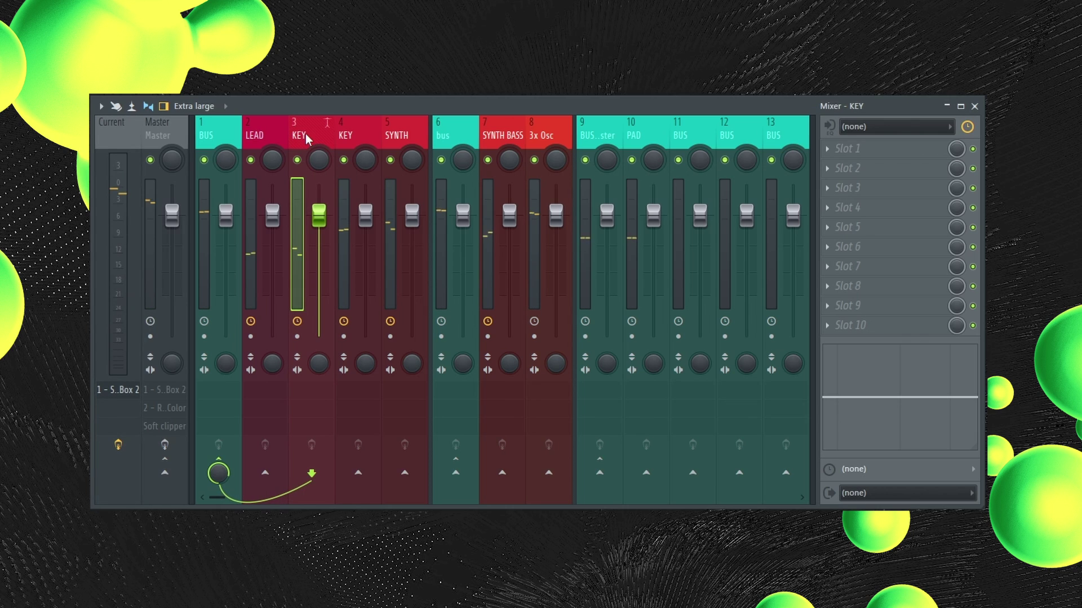
key("space")
right_click(297, 160)
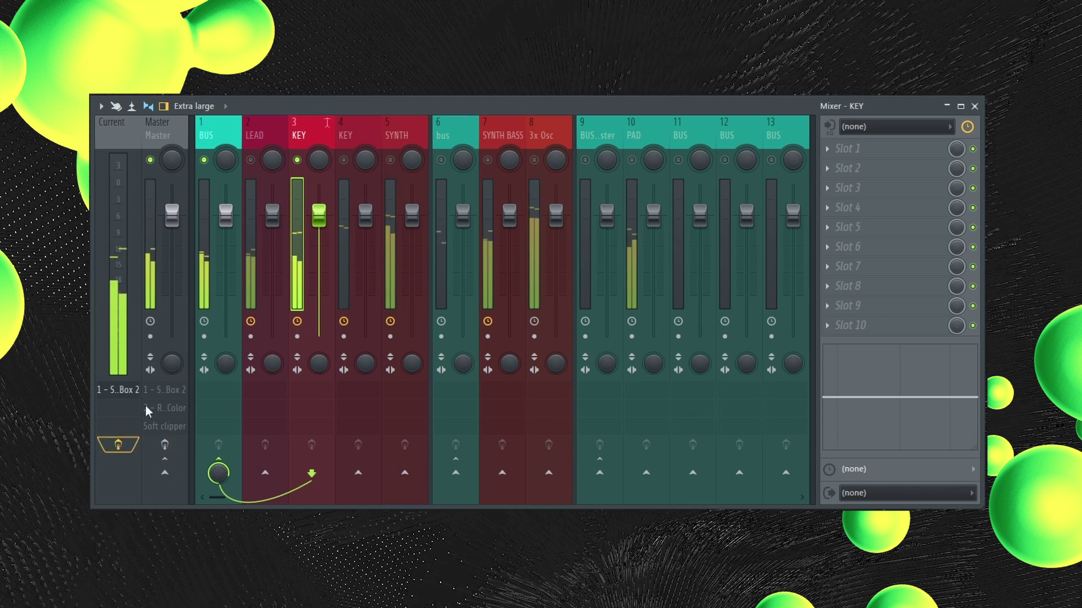
left_click_drag(329, 136, 359, 160)
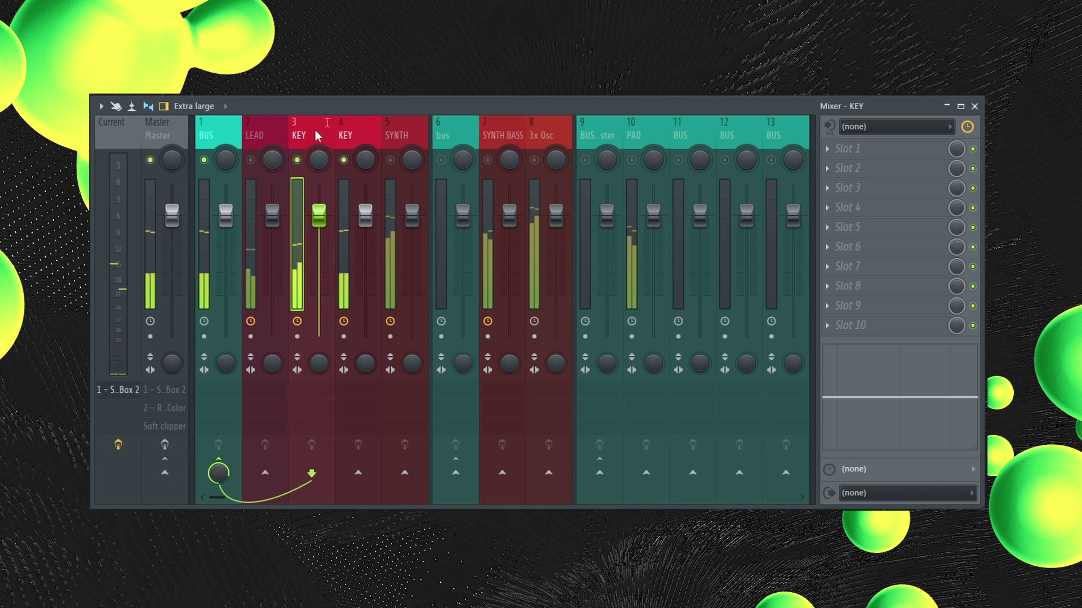
right_click(343, 160)
left_click(251, 160)
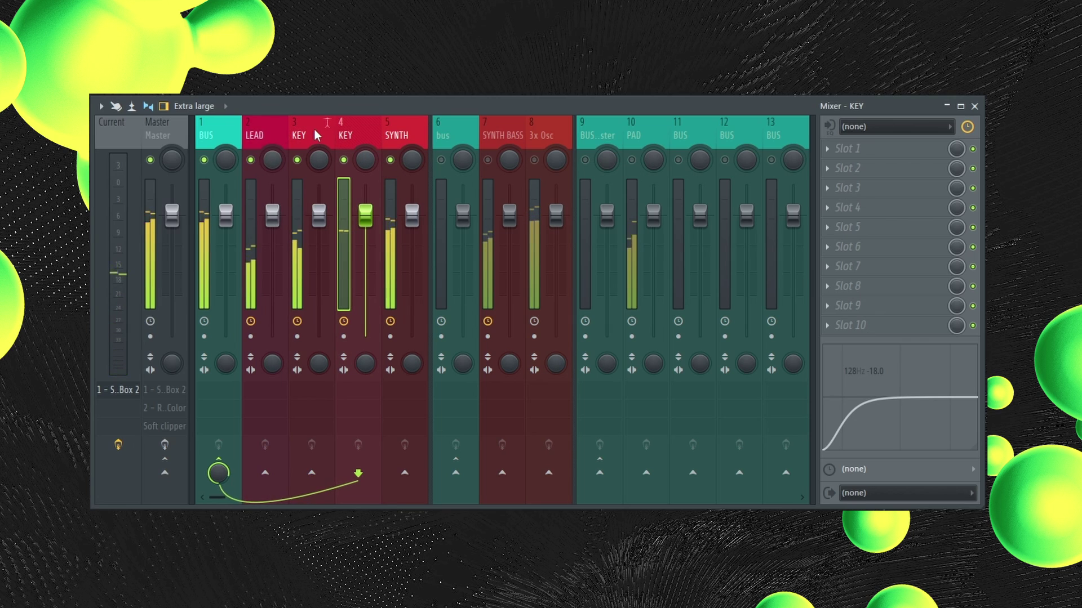
left_click(313, 129)
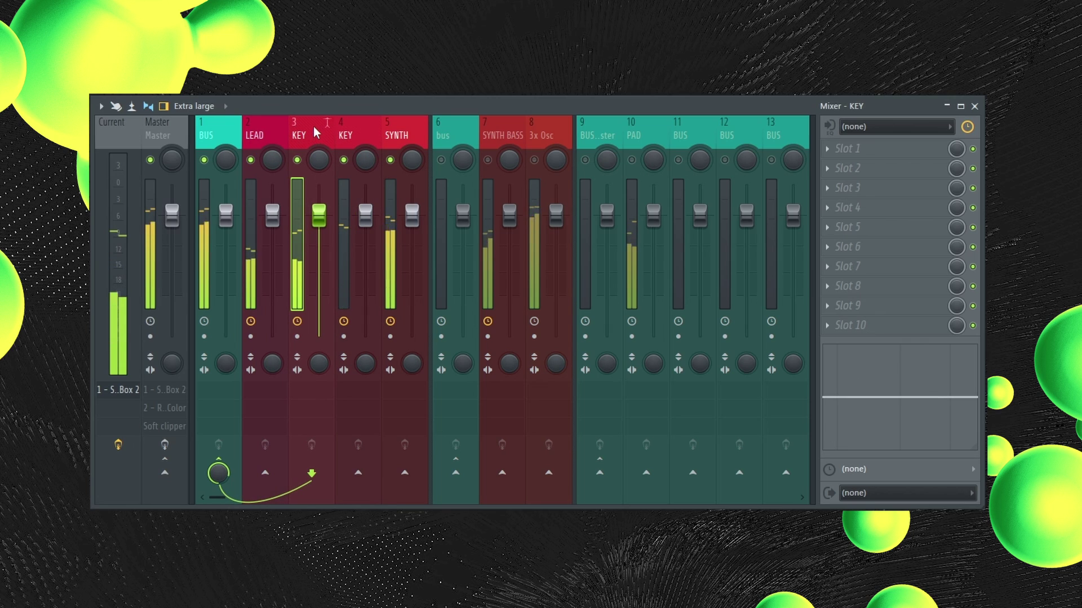
key("space")
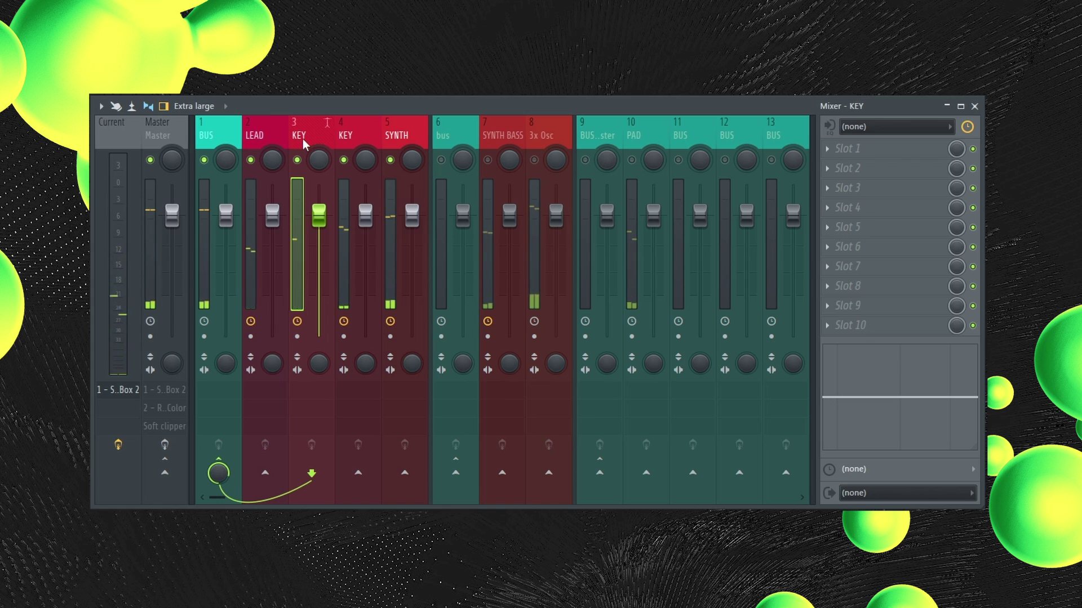
Arm LEAD, SYNTH BASS, 3x Osc and PAD for audio recording
left_click(123, 159)
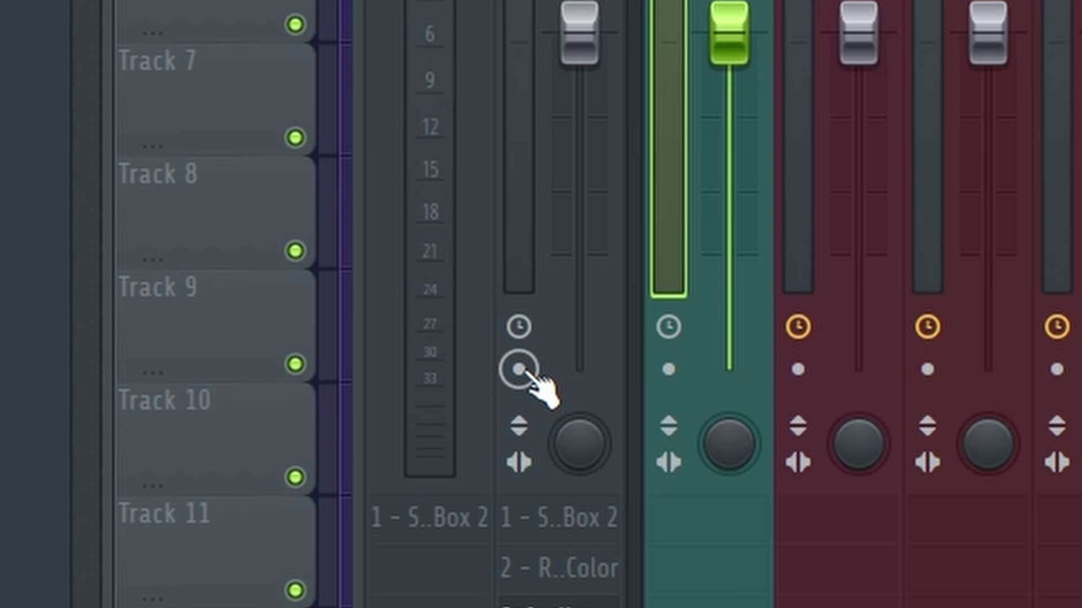
left_click(519, 370)
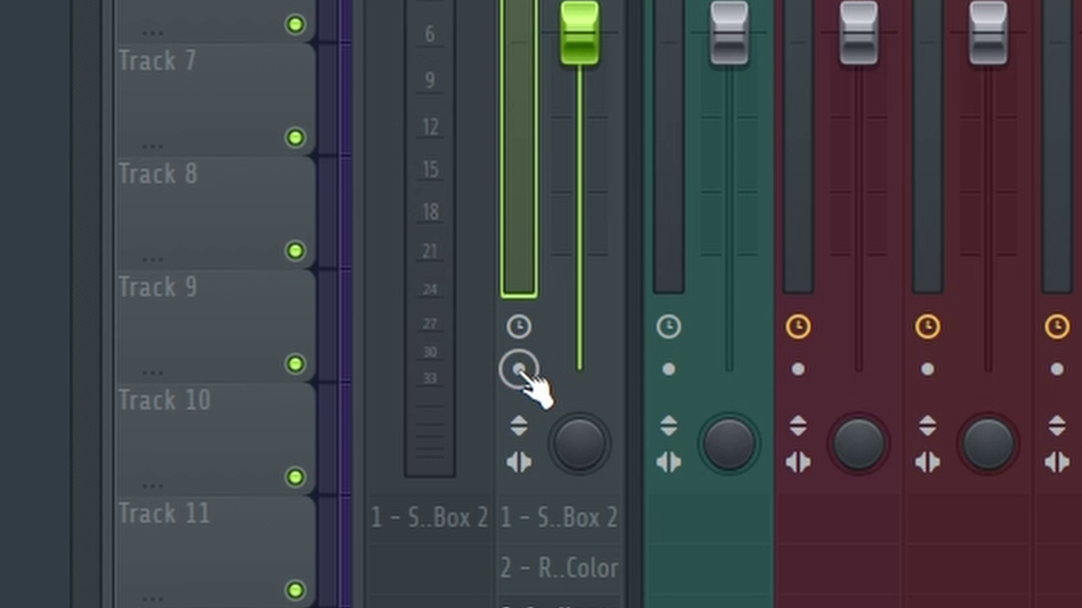
left_click(799, 371)
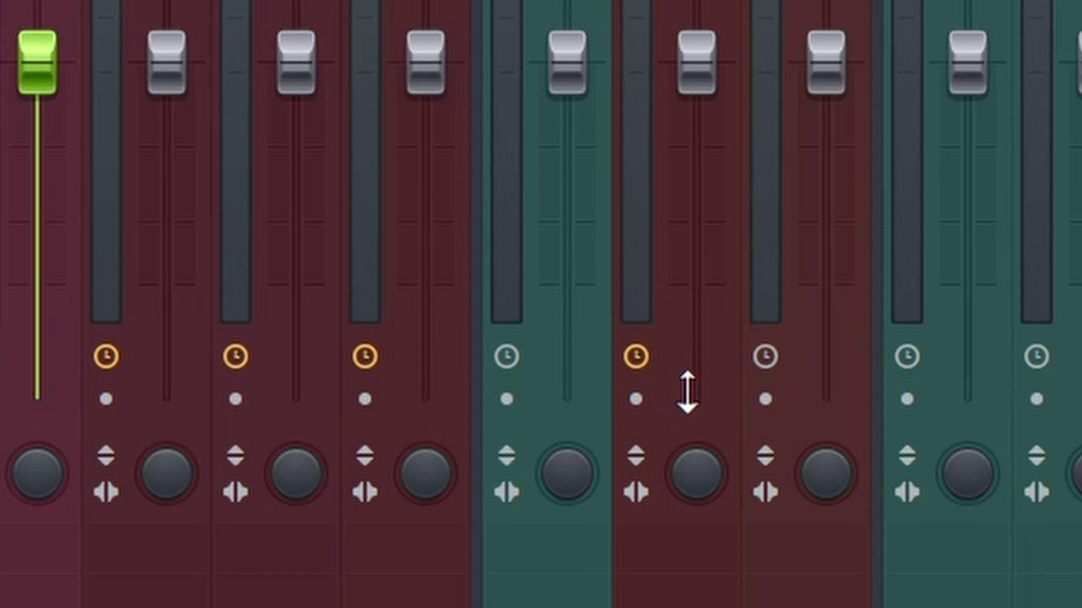
left_click(642, 399)
left_click(766, 399)
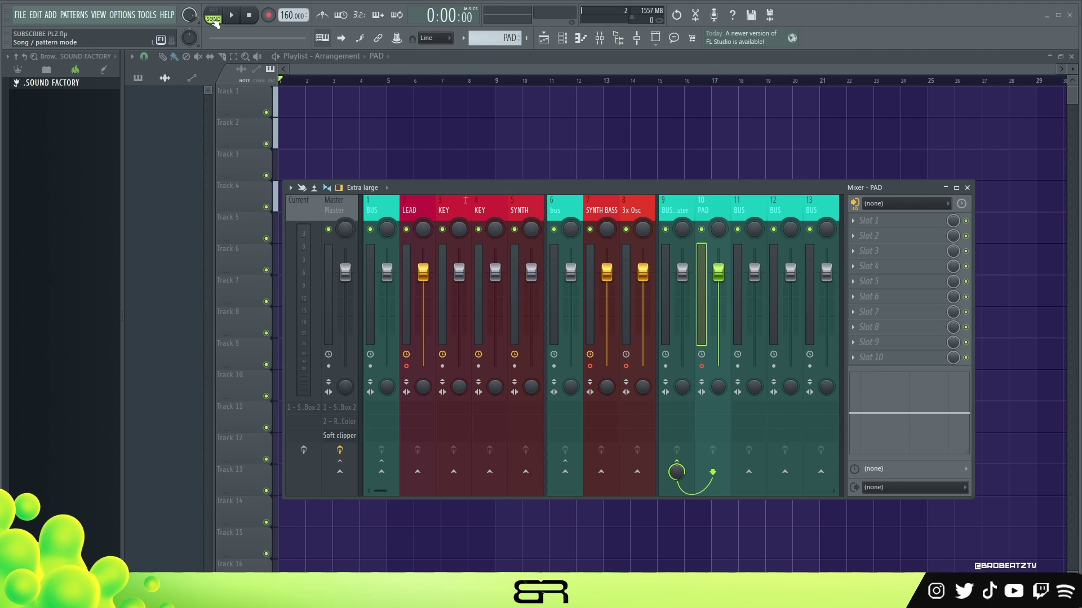
Record the armed tracks into the playlist, then stop to keep the new clips
left_click(268, 15)
left_click(233, 20)
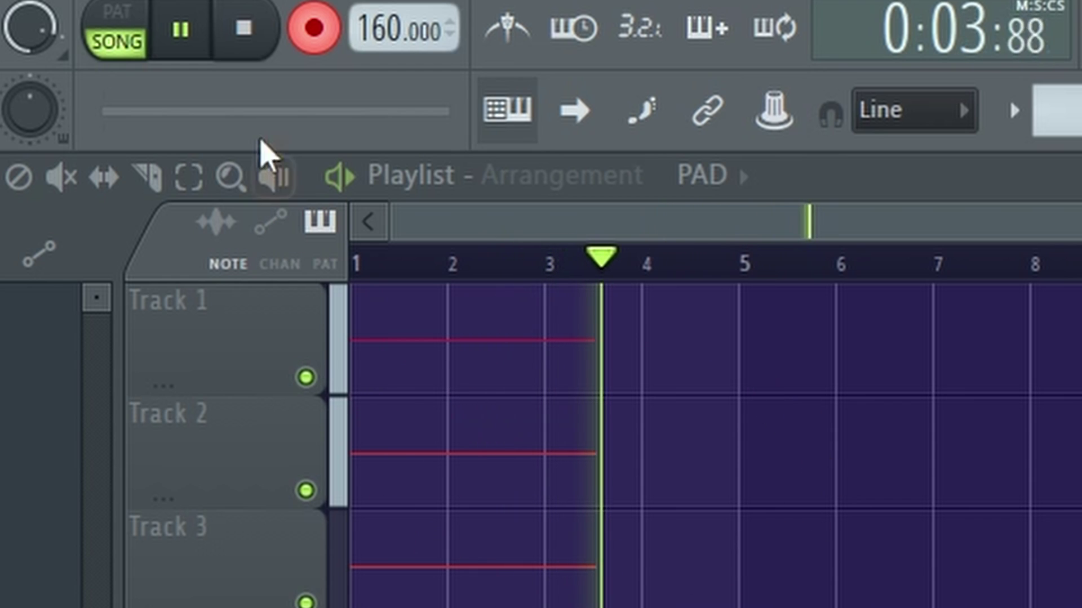
left_click(244, 39)
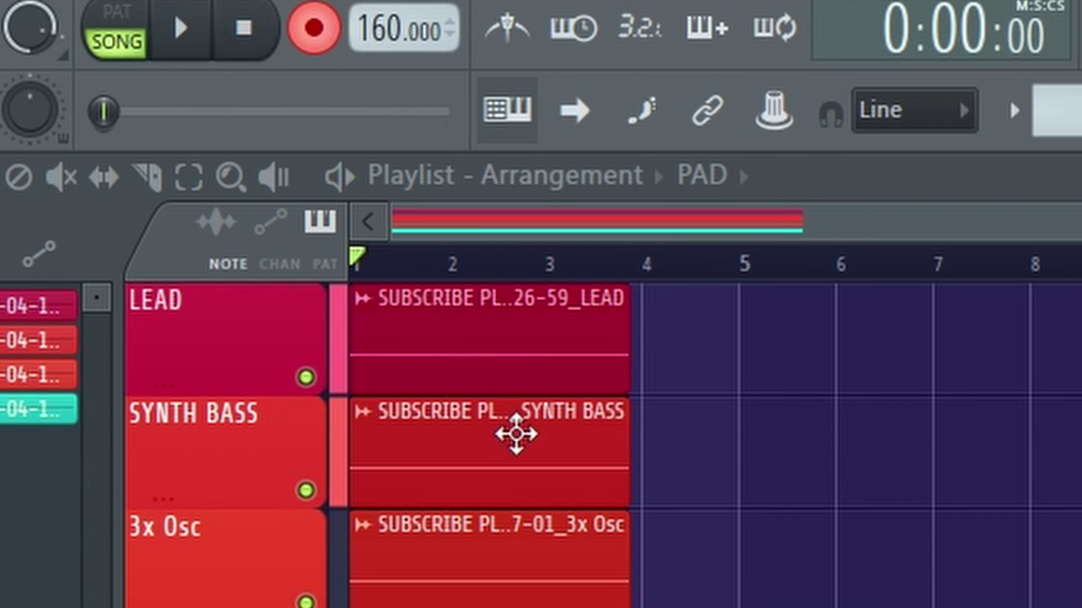
scroll(514, 432, "down", 1)
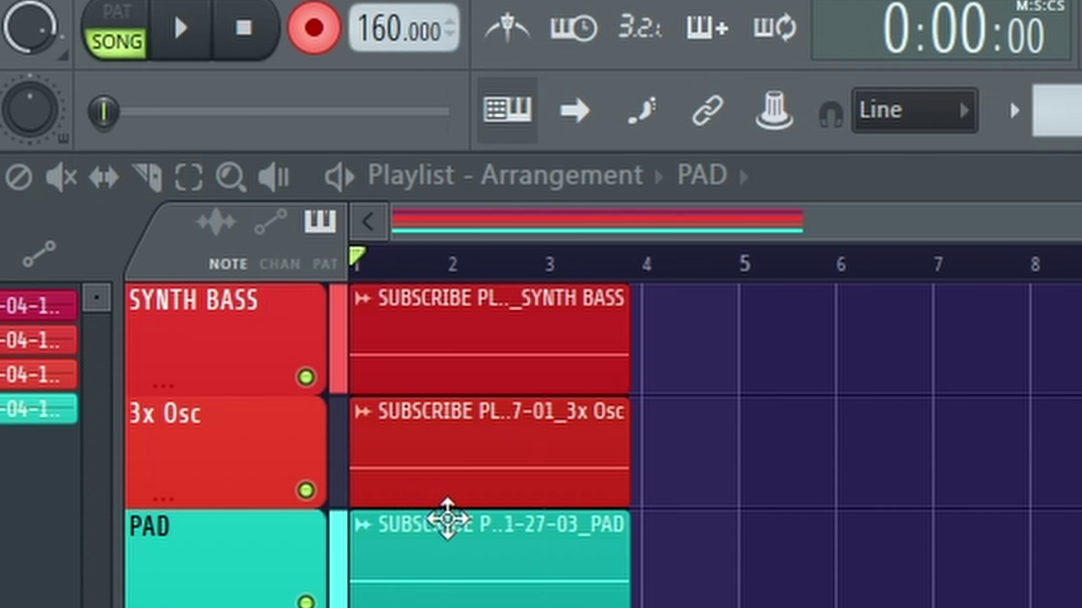
scroll(428, 510, "up", 1)
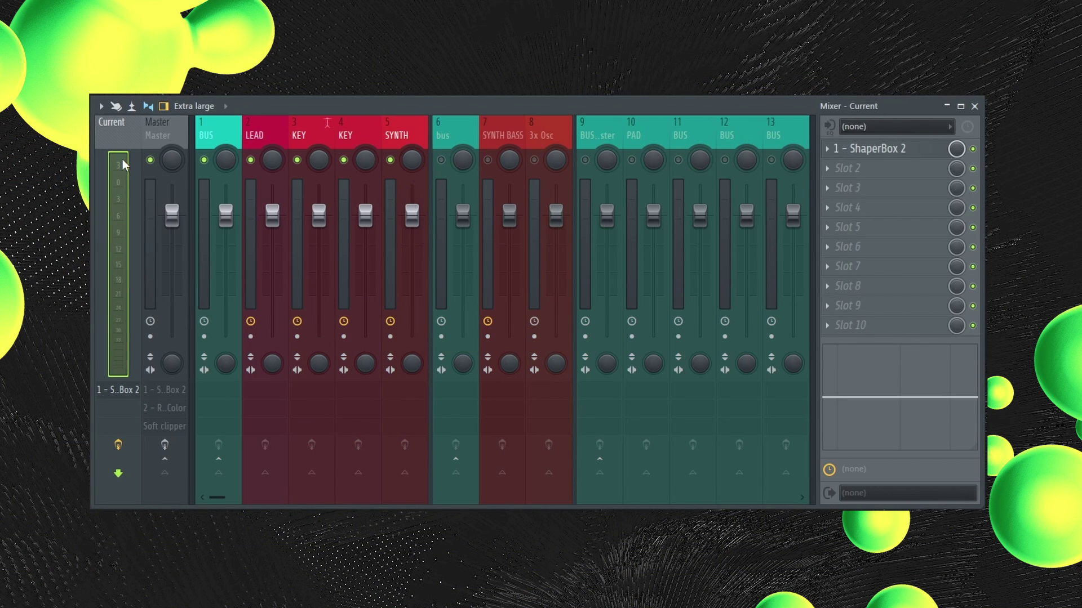